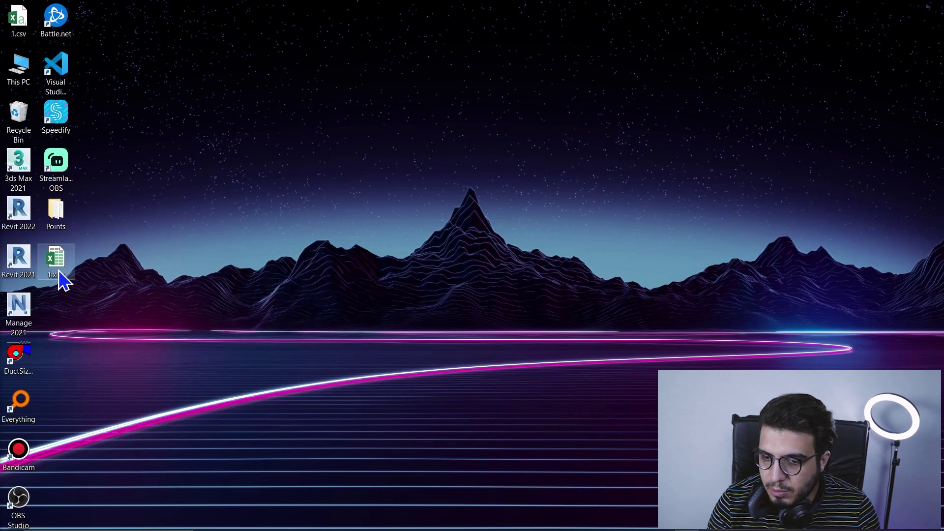
- Open 1.xlsx from the desktop, dismiss the activation notice and examine the coordinate rows in columns A to C
{"action": "double_click", "coordinate": [57, 263]}
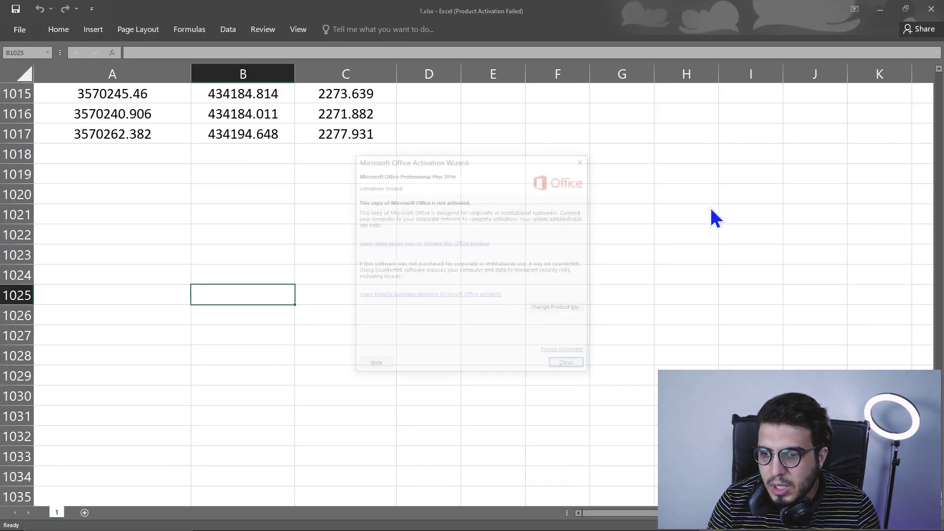
{"action": "left_click", "coordinate": [569, 363]}
{"action": "scroll", "coordinate": [263, 344], "scroll_direction": "up", "scroll_amount": 10}
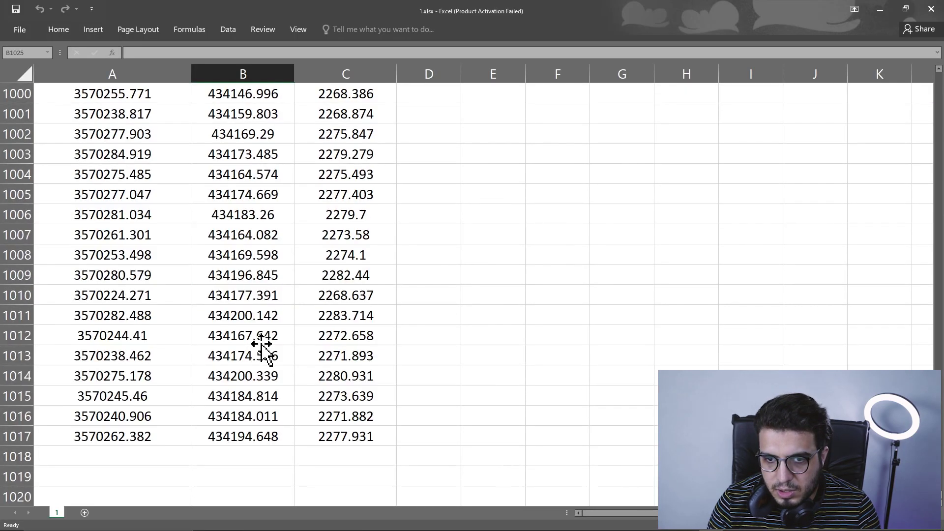
{"action": "scroll", "coordinate": [382, 331], "scroll_direction": "up", "scroll_amount": 20}
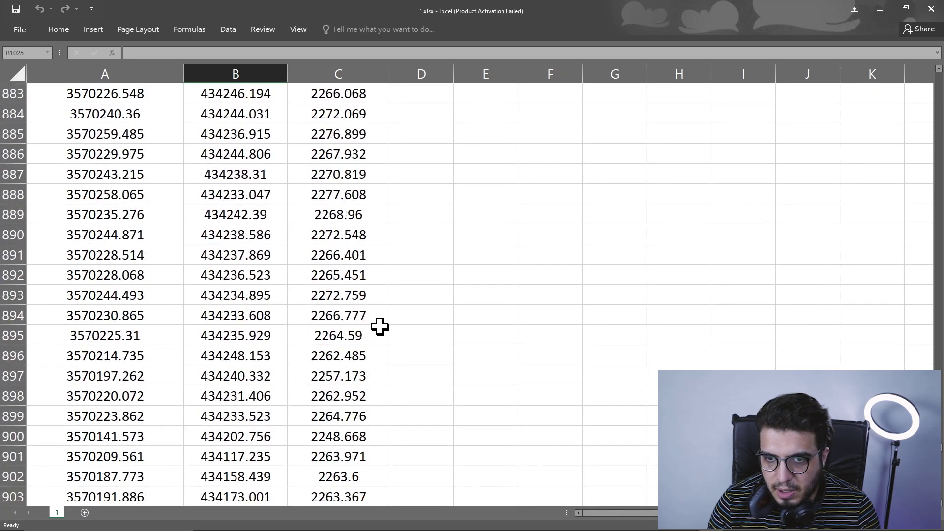
{"action": "scroll", "coordinate": [380, 324], "scroll_direction": "up", "scroll_amount": 20}
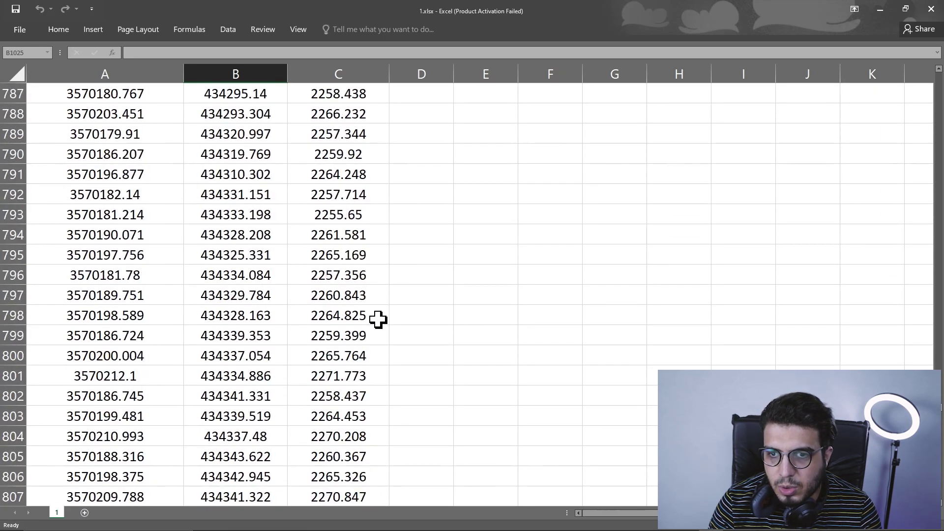
{"action": "scroll", "coordinate": [378, 319], "scroll_direction": "up", "scroll_amount": 20}
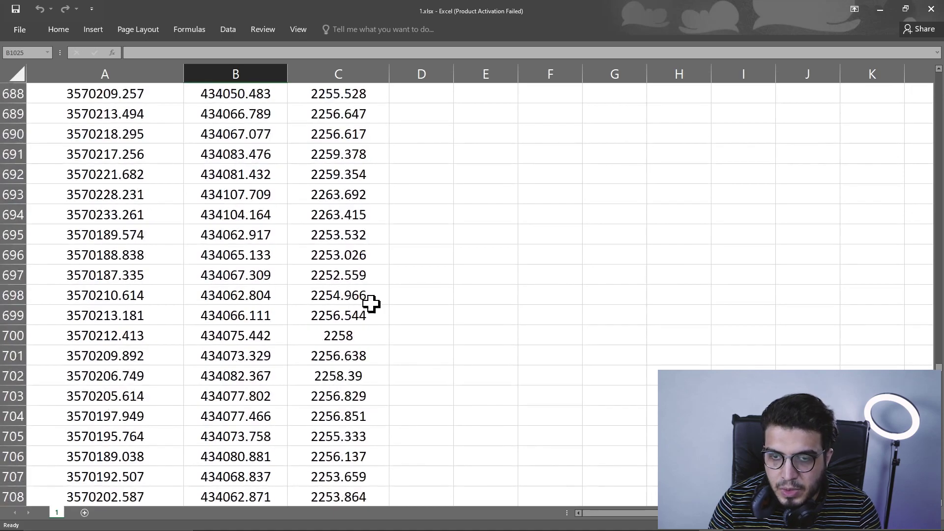
{"action": "scroll", "coordinate": [369, 296], "scroll_direction": "up", "scroll_amount": 20}
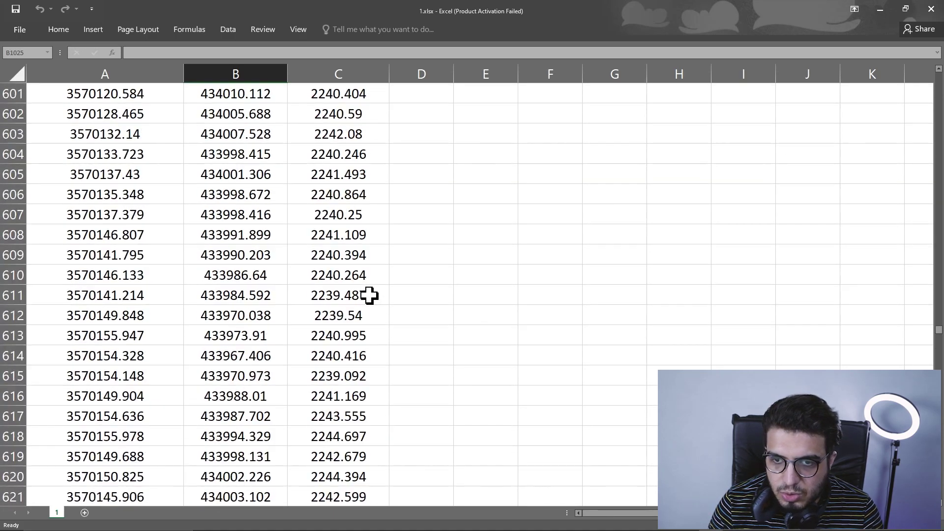
{"action": "scroll", "coordinate": [369, 295], "scroll_direction": "up", "scroll_amount": 12}
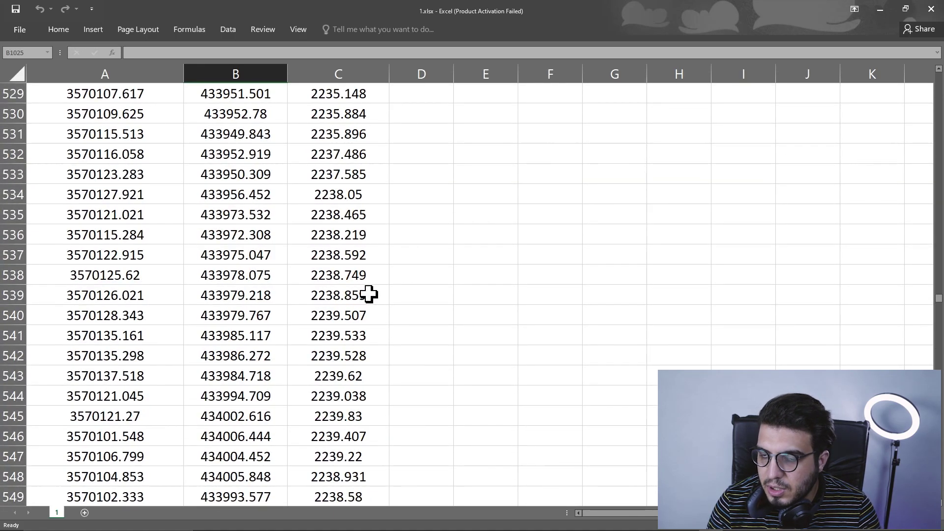
{"action": "scroll", "coordinate": [316, 196], "scroll_direction": "up", "scroll_amount": 12}
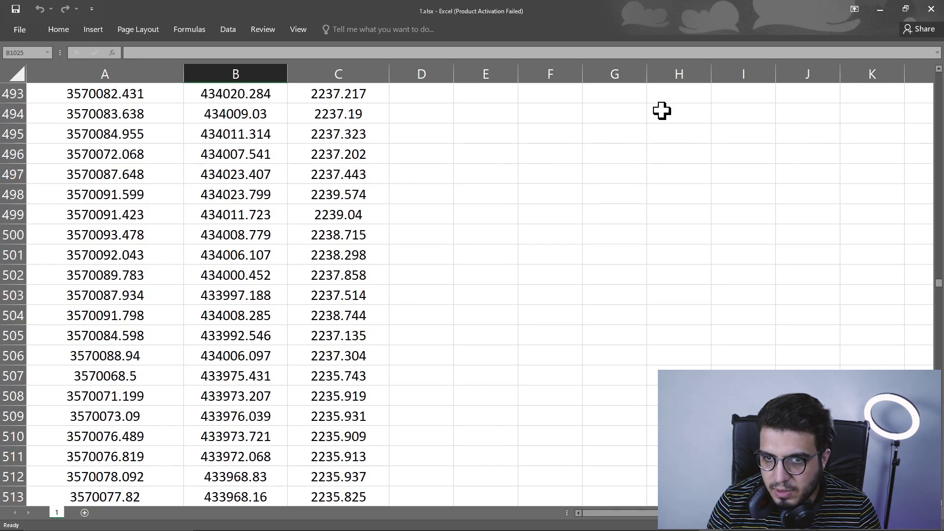
{"action": "scroll", "coordinate": [321, 117], "scroll_direction": "up", "scroll_amount": 10}
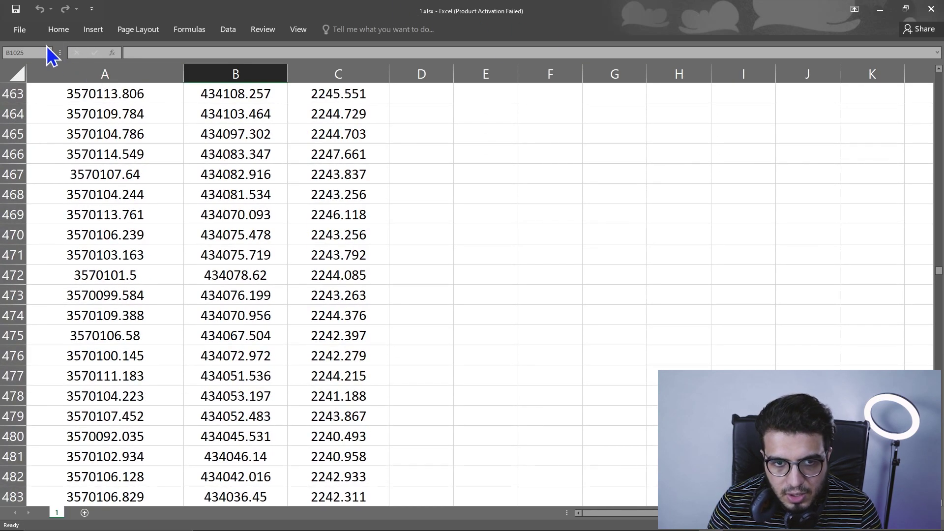
- Try to save a copy of the workbook on the Desktop as CSV (Comma delimited)
{"action": "left_click", "coordinate": [32, 36]}
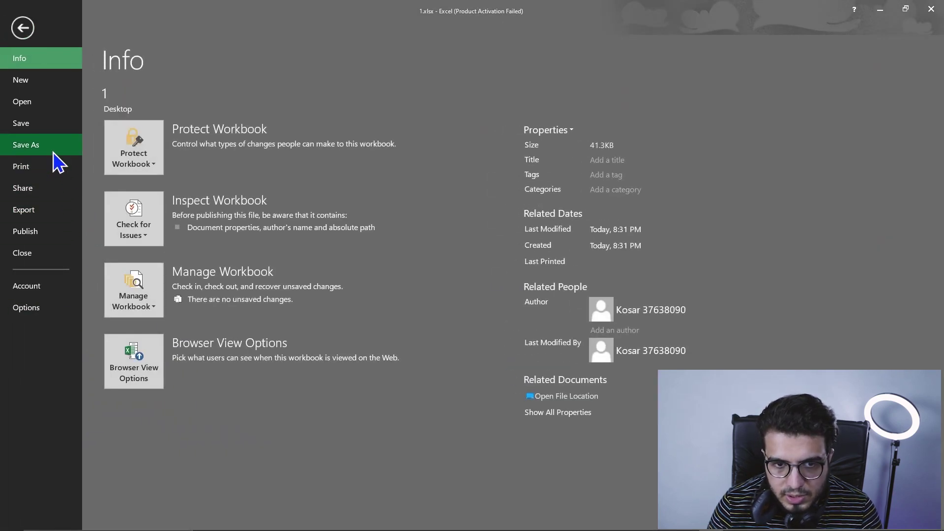
{"action": "left_click", "coordinate": [29, 145]}
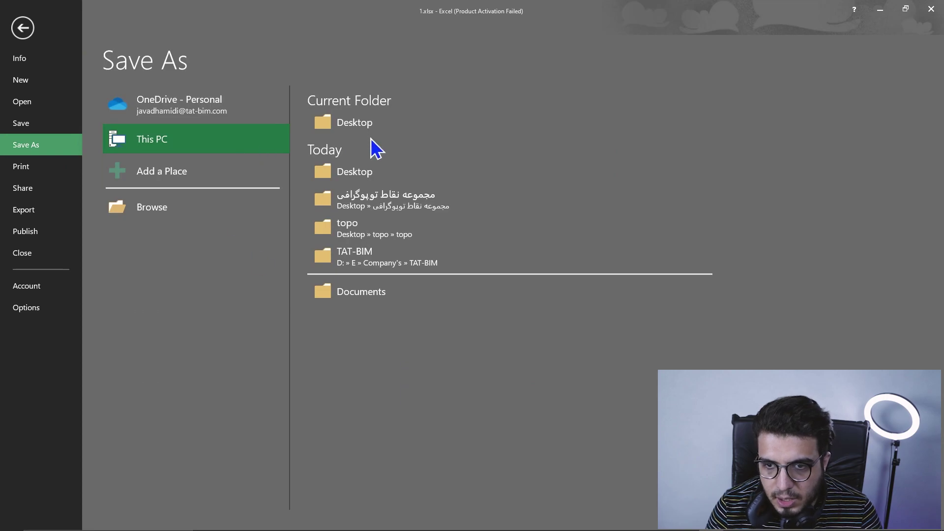
{"action": "left_click", "coordinate": [376, 123]}
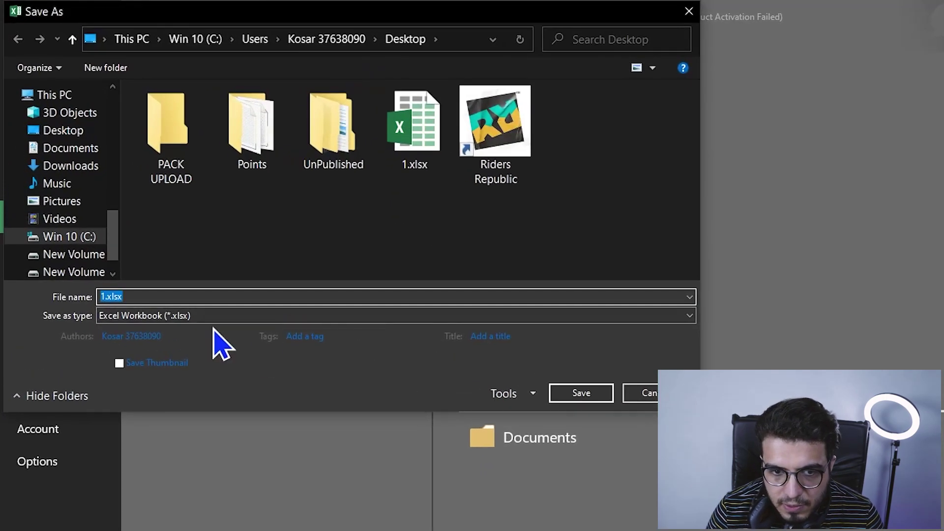
{"action": "left_click", "coordinate": [203, 304]}
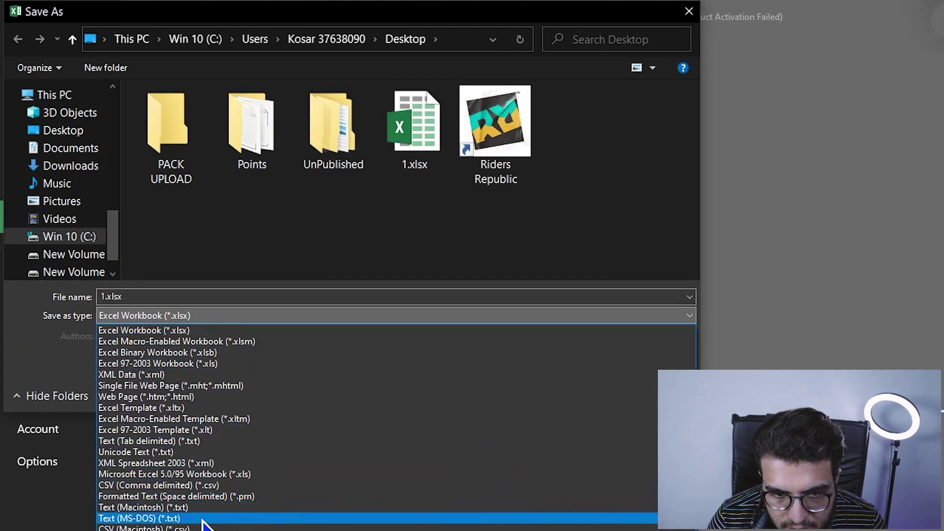
{"action": "left_click", "coordinate": [209, 486]}
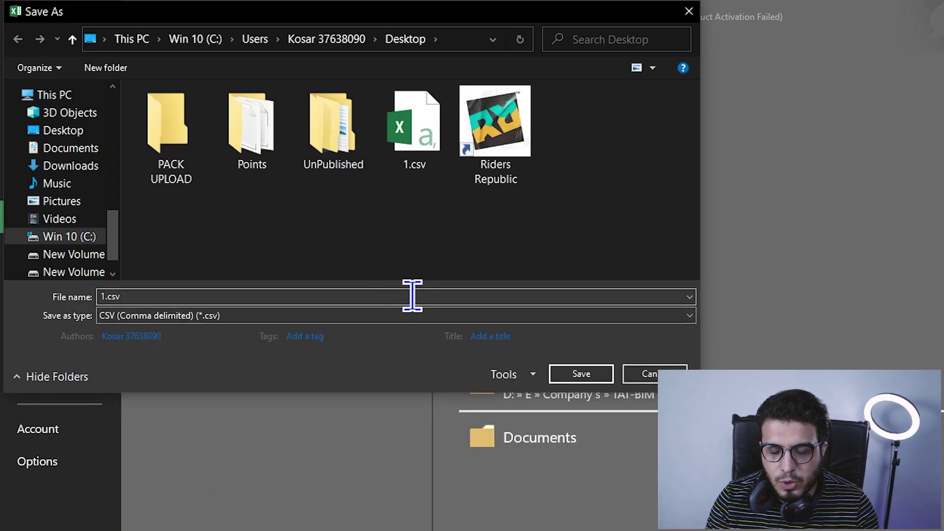
{"action": "left_click", "coordinate": [688, 12]}
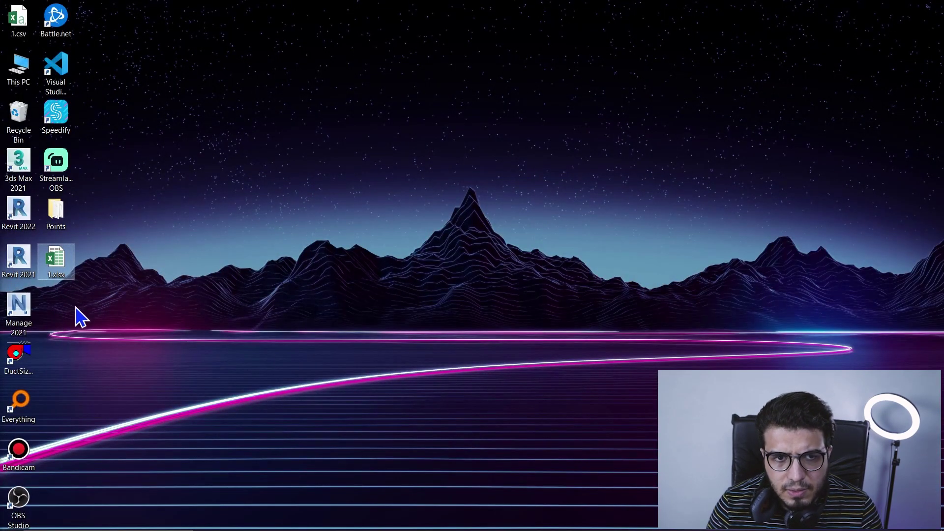
- Place 1.csv below 1.xlsx on the desktop, and view the text files in the Points folder before closing it
{"action": "left_click_drag", "start_coordinate": [17, 27], "coordinate": [70, 259]}
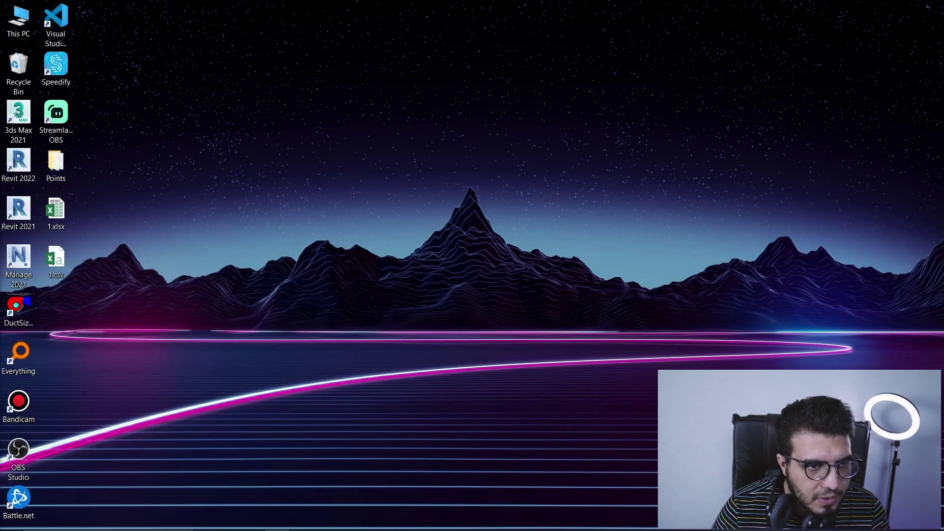
{"action": "left_click_drag", "start_coordinate": [0, 59], "coordinate": [393, 49]}
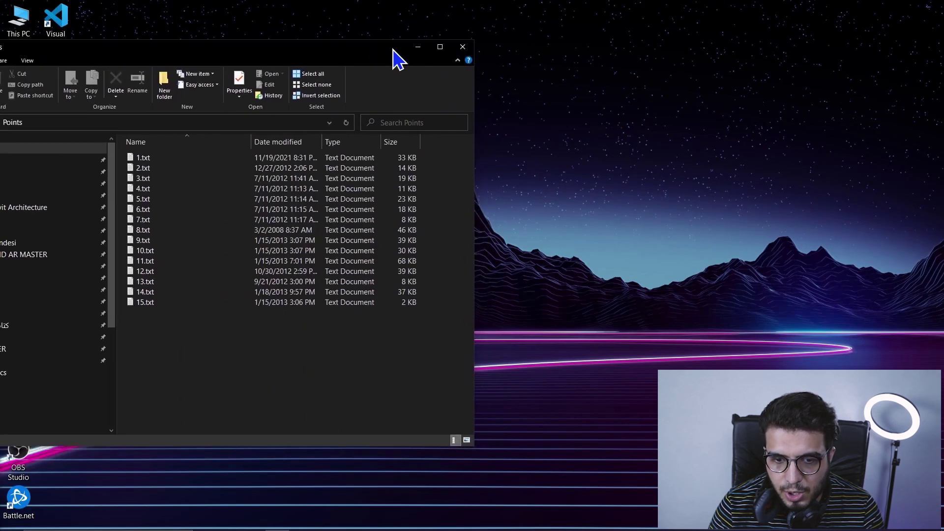
{"action": "left_click", "coordinate": [469, 54]}
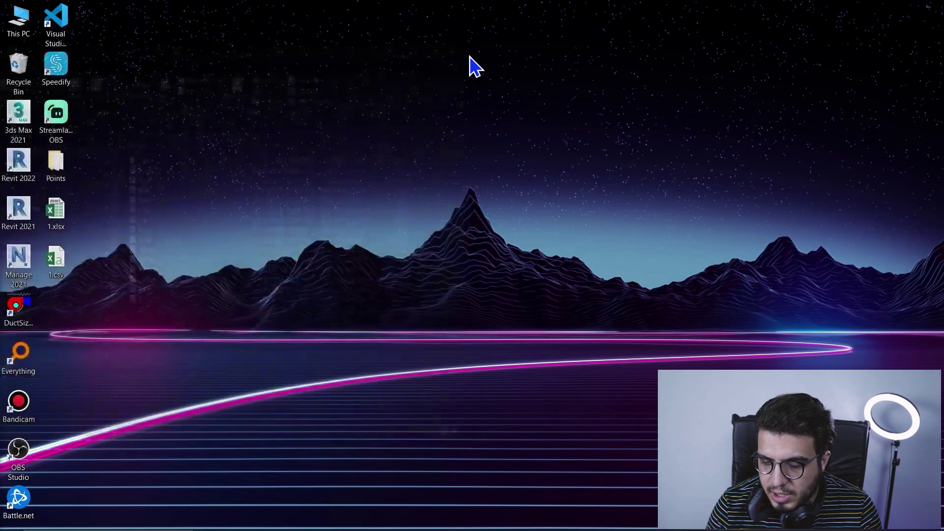
- Switch to Revit and start a new toposurface in the Level 1 floor plan
{"action": "mouse_move", "coordinate": [664, 529]}
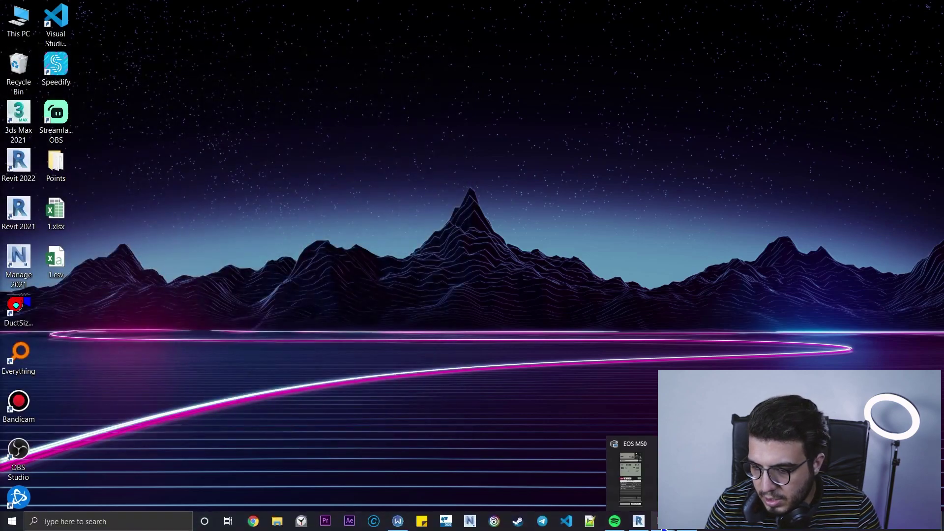
{"action": "left_click", "coordinate": [638, 521]}
{"action": "middle_click_drag", "start_coordinate": [291, 385], "coordinate": [352, 383]}
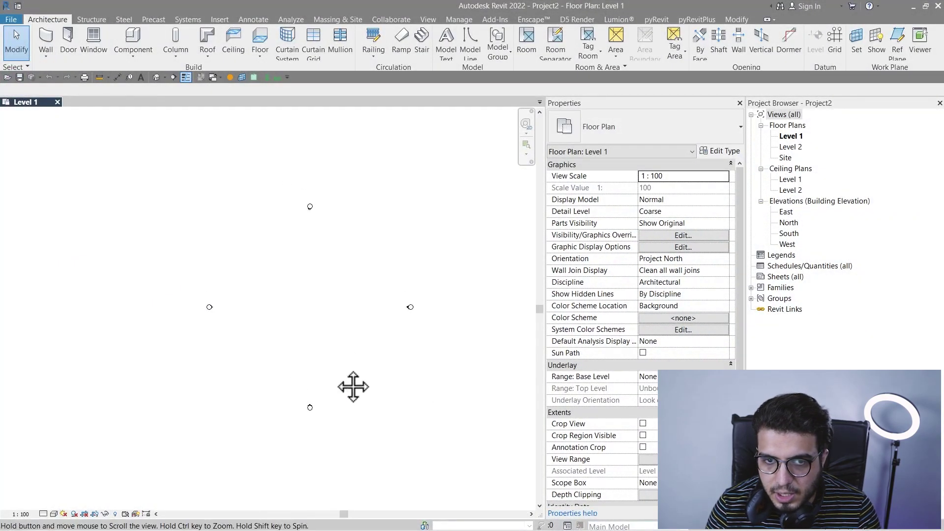
{"action": "scroll", "coordinate": [331, 338], "scroll_direction": "up", "scroll_amount": 3}
{"action": "middle_click_drag", "start_coordinate": [320, 336], "coordinate": [306, 326]}
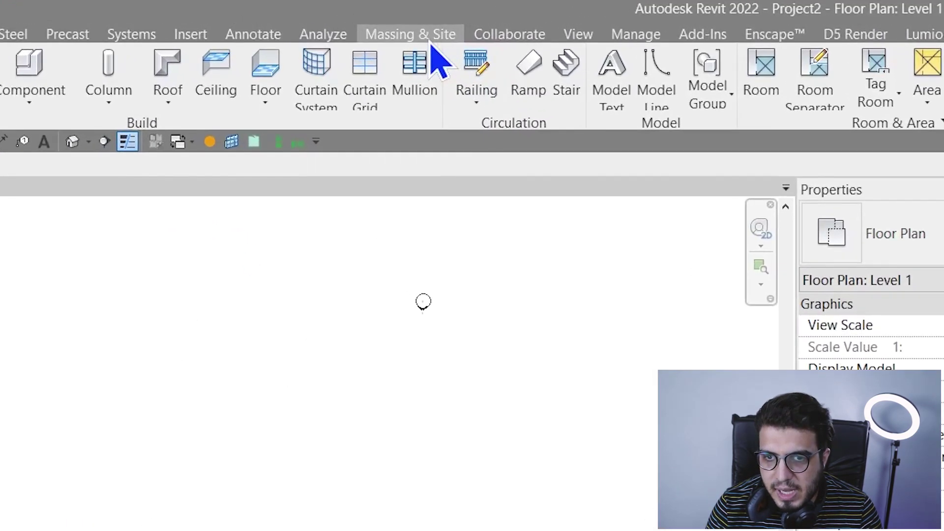
{"action": "left_click", "coordinate": [342, 20]}
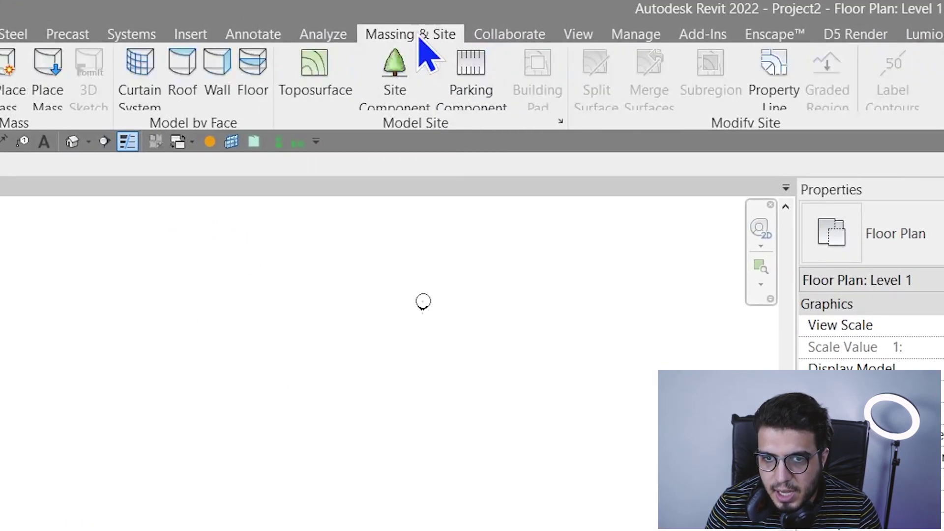
{"action": "left_click", "coordinate": [321, 93]}
{"action": "scroll", "coordinate": [405, 414], "scroll_direction": "down", "scroll_amount": 2}
{"action": "middle_click_drag", "start_coordinate": [566, 530], "coordinate": [600, 497]}
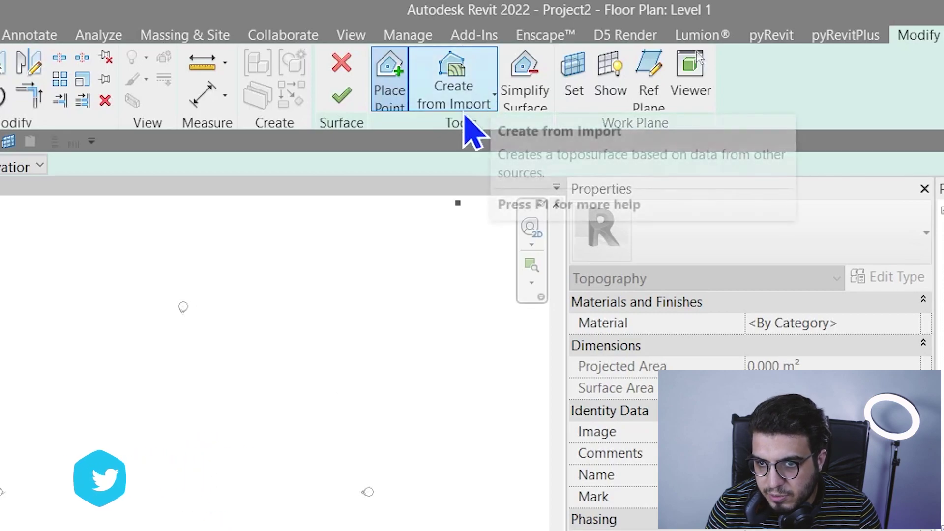
- Create the toposurface from the points file 1.csv on the Desktop, with one file unit equal to one meter
{"action": "left_click", "coordinate": [468, 104]}
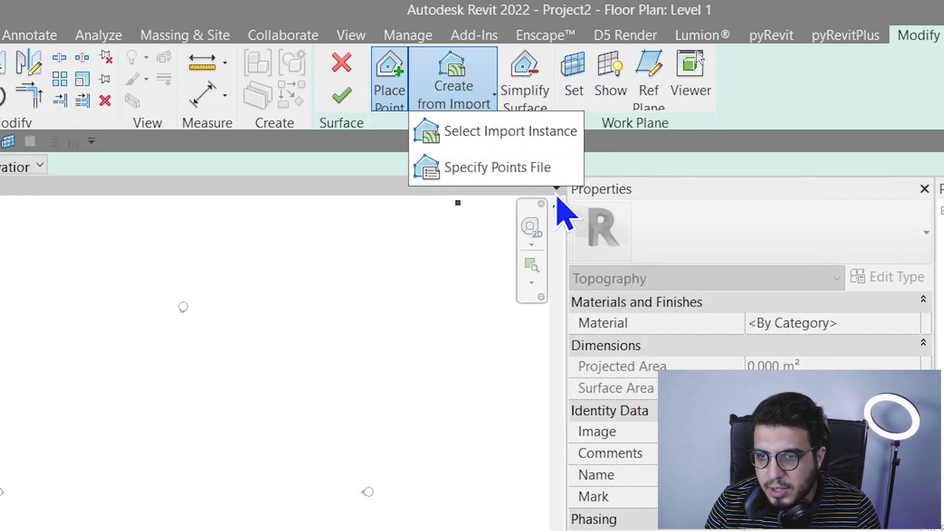
{"action": "left_click", "coordinate": [507, 170]}
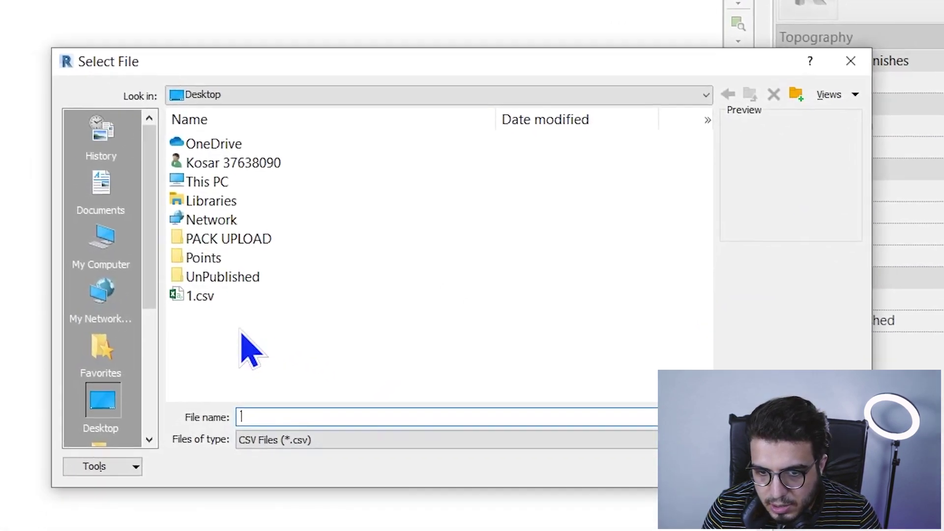
{"action": "left_click", "coordinate": [212, 300]}
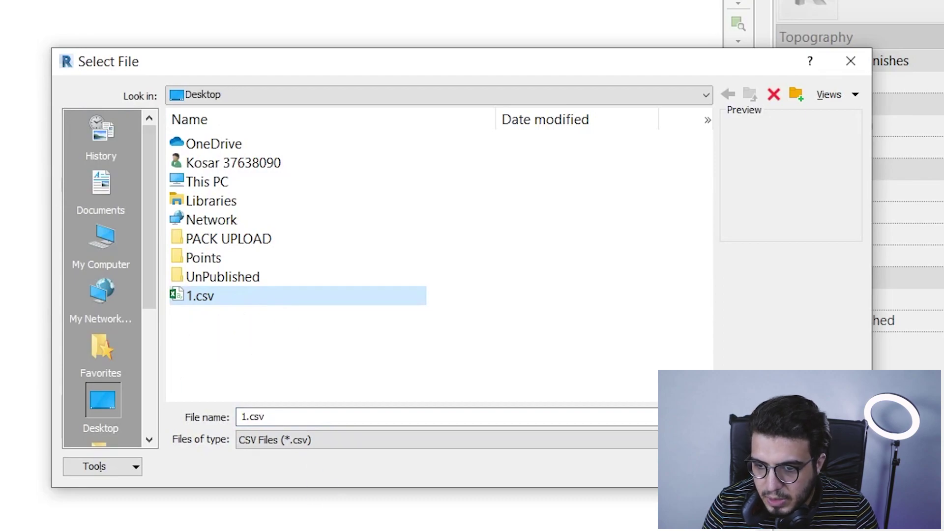
{"action": "left_click", "coordinate": [735, 467]}
{"action": "left_click_drag", "start_coordinate": [610, 193], "coordinate": [572, 266]}
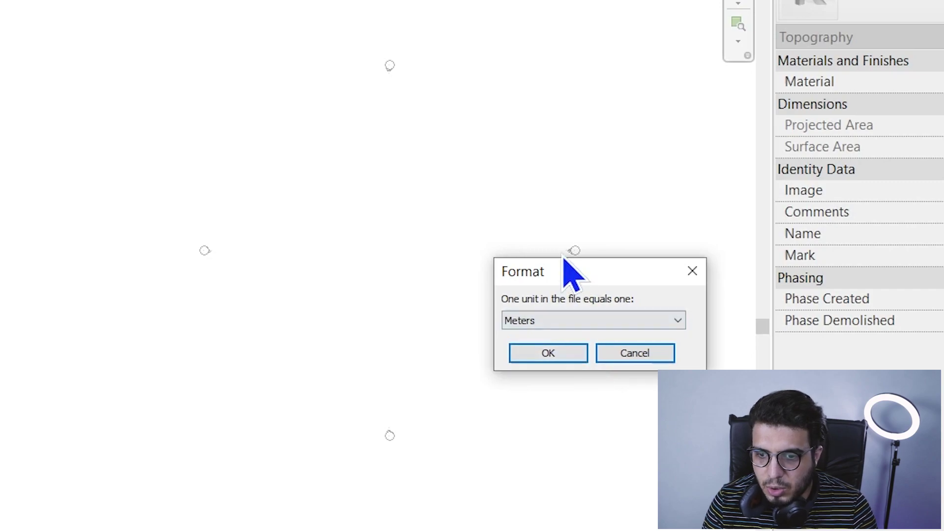
{"action": "left_click", "coordinate": [571, 320]}
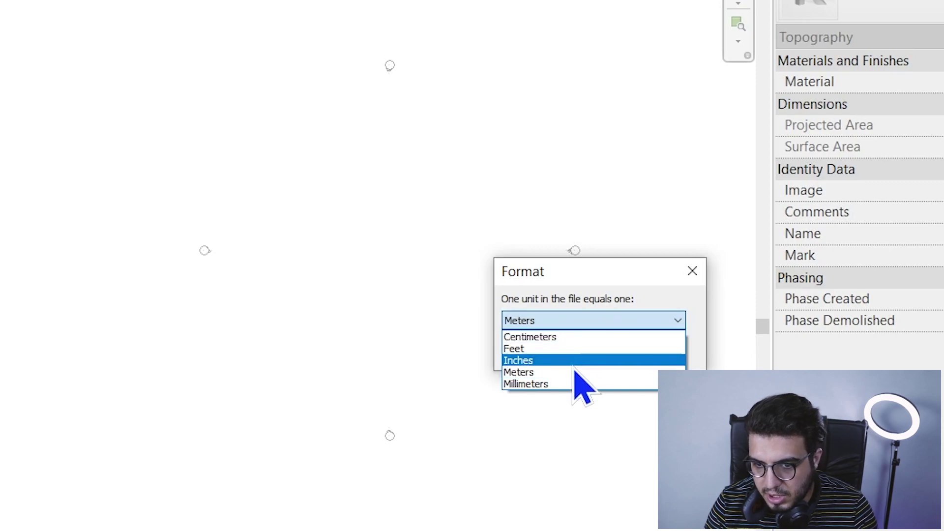
{"action": "left_click", "coordinate": [543, 376]}
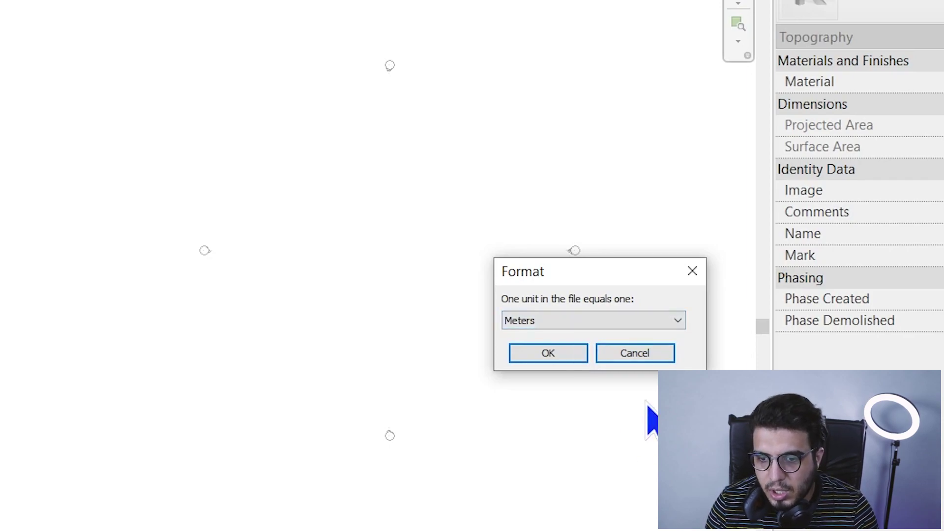
{"action": "left_click", "coordinate": [547, 354]}
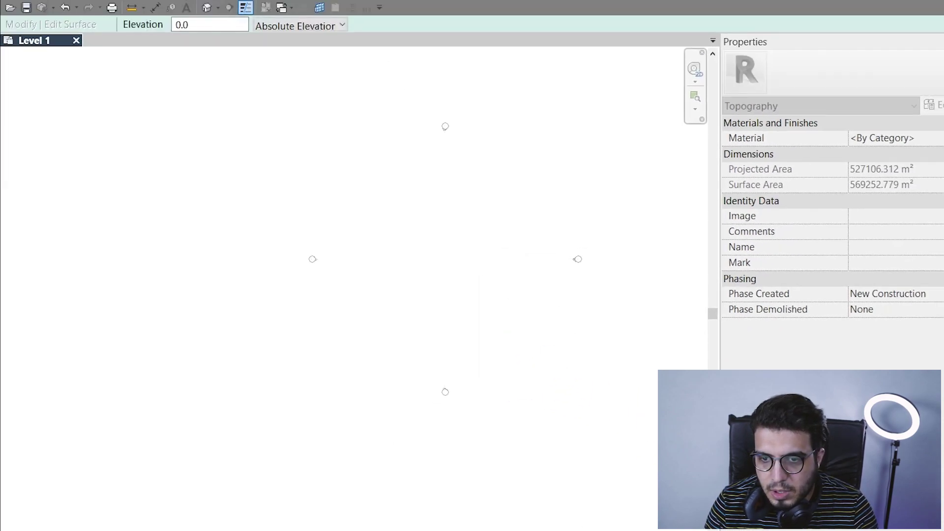
- Look for the imported surface in the floor plan, and open the 3D view to examine its points and contours
{"action": "middle_click_drag", "start_coordinate": [547, 300], "coordinate": [569, 348]}
{"action": "scroll", "coordinate": [568, 349], "scroll_direction": "up", "scroll_amount": 2}
{"action": "scroll", "coordinate": [592, 428], "scroll_direction": "down", "scroll_amount": 1}
{"action": "scroll", "coordinate": [592, 423], "scroll_direction": "down", "scroll_amount": 4}
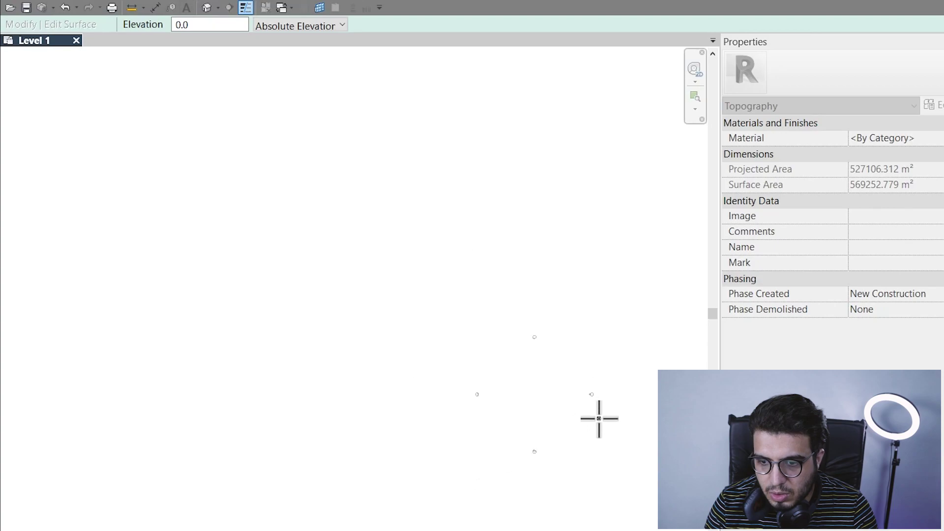
{"action": "middle_click_drag", "start_coordinate": [615, 443], "coordinate": [514, 387]}
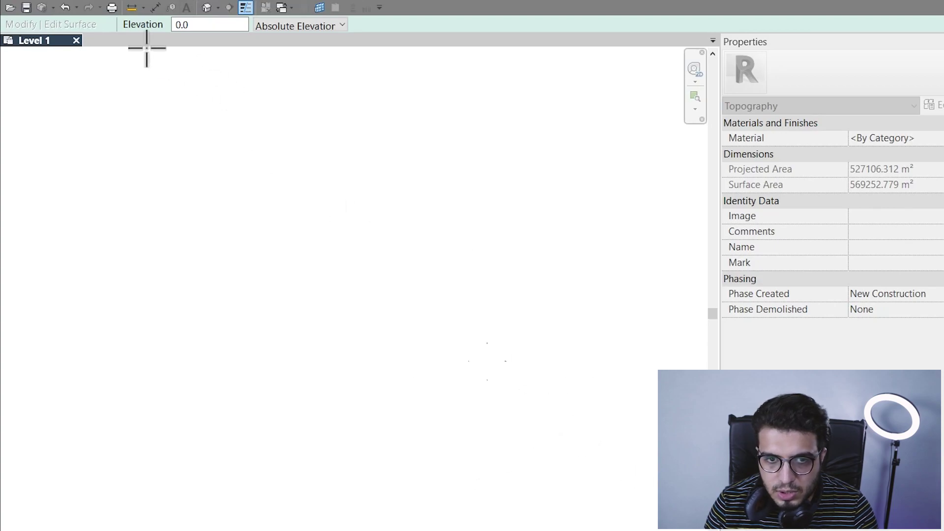
{"action": "left_click", "coordinate": [206, 8]}
{"action": "scroll", "coordinate": [491, 328], "scroll_direction": "down", "scroll_amount": 3}
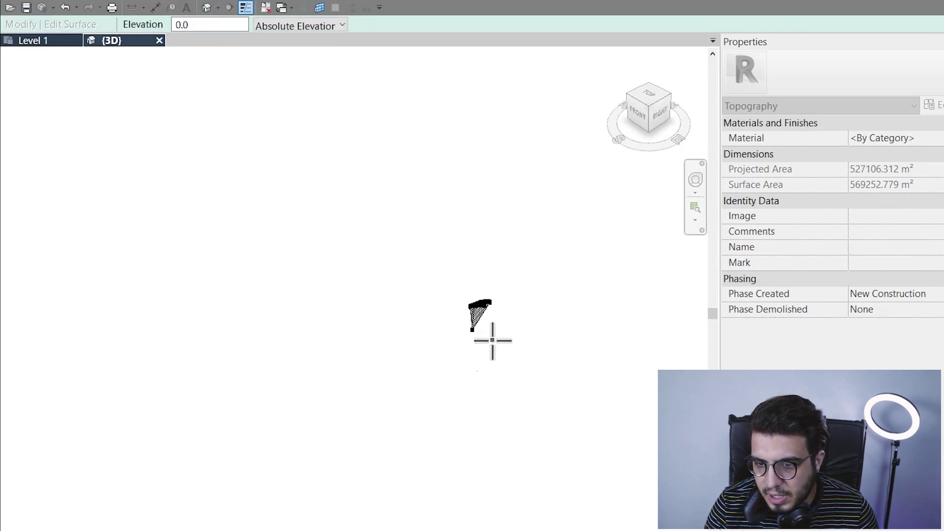
{"action": "scroll", "coordinate": [494, 341], "scroll_direction": "up", "scroll_amount": 5}
{"action": "middle_click_drag", "start_coordinate": [402, 481], "coordinate": [453, 164], "text": "shift"}
{"action": "scroll", "coordinate": [457, 170], "scroll_direction": "up", "scroll_amount": 3}
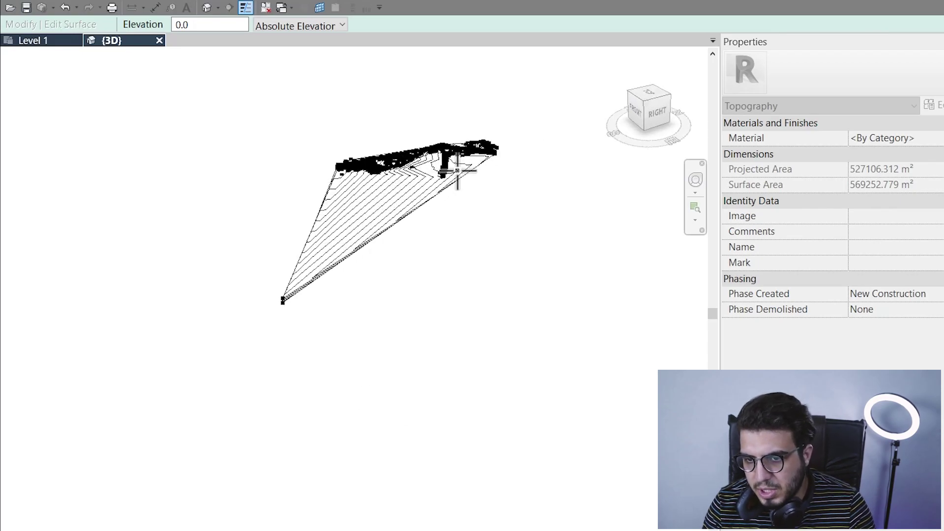
{"action": "scroll", "coordinate": [457, 170], "scroll_direction": "up", "scroll_amount": 3}
{"action": "scroll", "coordinate": [449, 179], "scroll_direction": "down", "scroll_amount": 5}
{"action": "scroll", "coordinate": [449, 173], "scroll_direction": "up", "scroll_amount": 6}
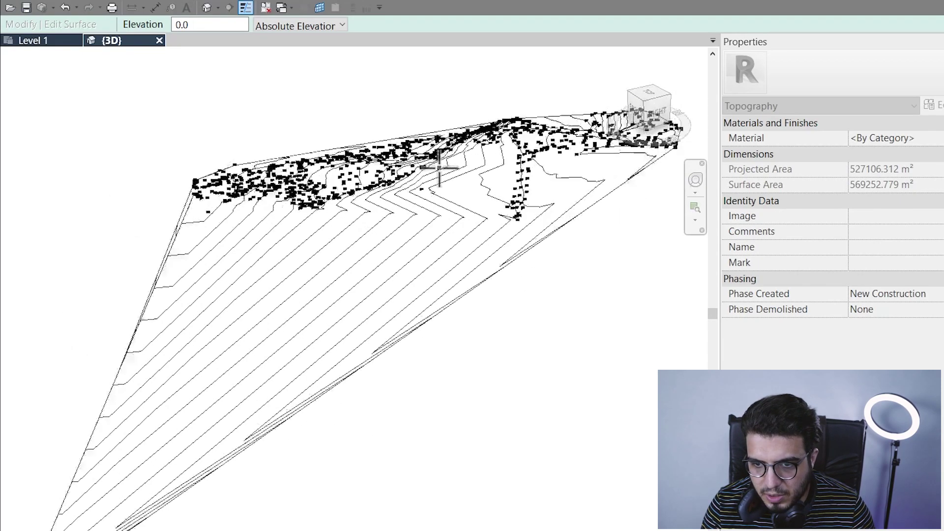
- Finish the toposurface edit and set the 3D view's visual style to Shaded
{"action": "scroll", "coordinate": [439, 168], "scroll_direction": "down", "scroll_amount": 4}
{"action": "middle_click_drag", "start_coordinate": [439, 168], "coordinate": [639, 100], "text": "shift"}
{"action": "scroll", "coordinate": [255, 221], "scroll_direction": "up", "scroll_amount": 5}
{"action": "middle_click_drag", "start_coordinate": [424, 316], "coordinate": [437, 436], "text": "shift"}
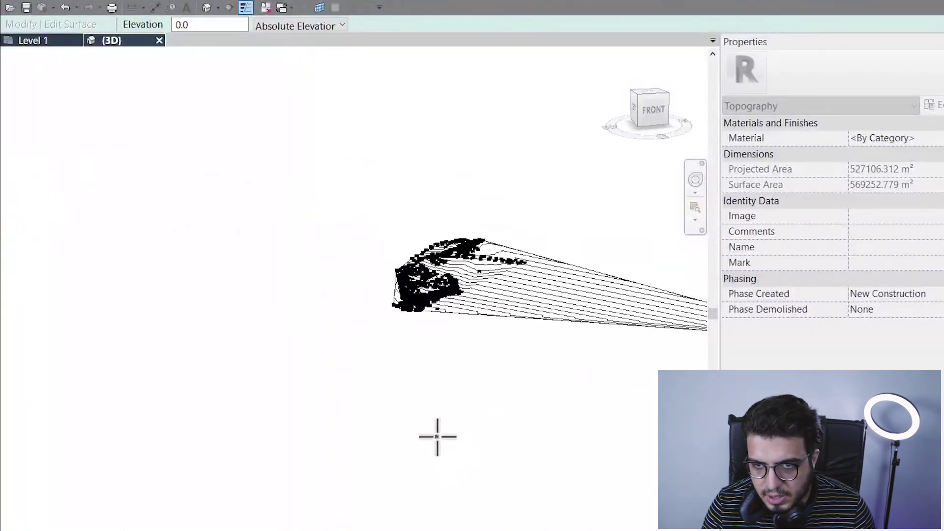
{"action": "scroll", "coordinate": [437, 436], "scroll_direction": "down", "scroll_amount": 8}
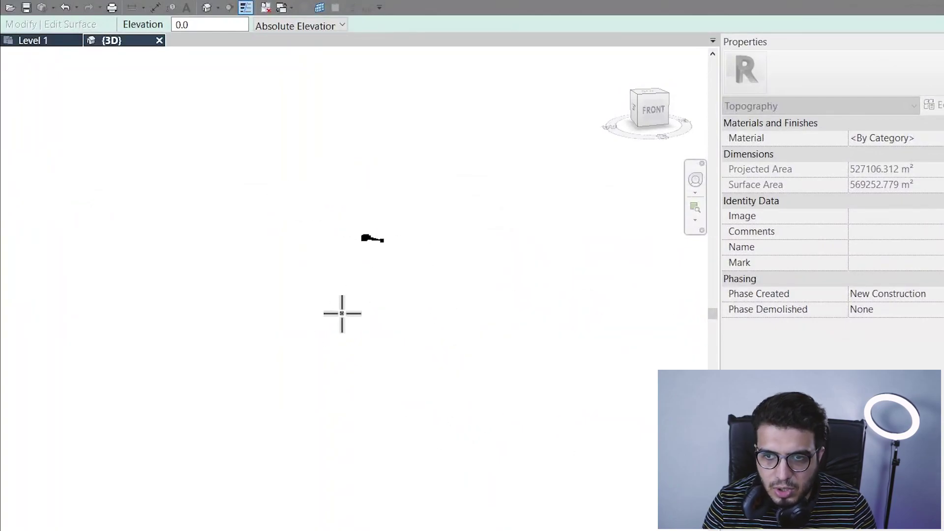
{"action": "middle_click_drag", "start_coordinate": [341, 314], "coordinate": [375, 282]}
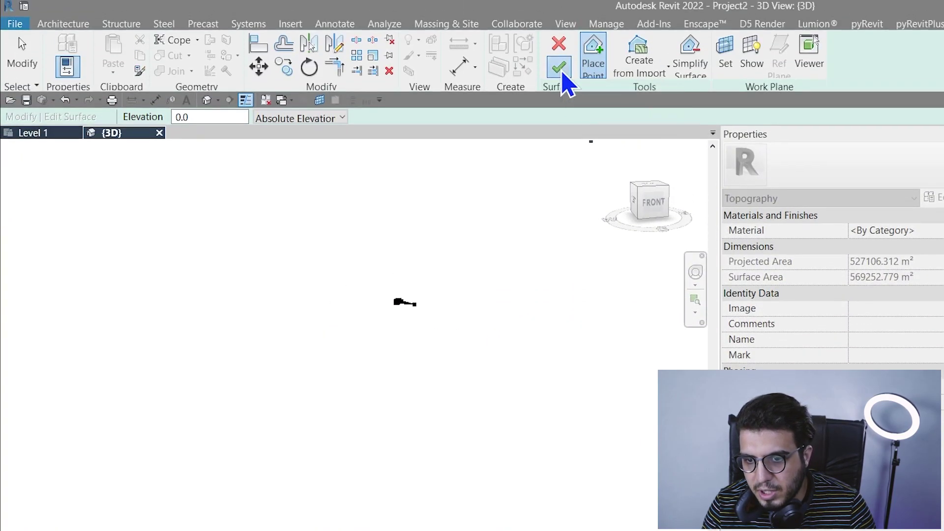
{"action": "left_click", "coordinate": [561, 69]}
{"action": "scroll", "coordinate": [419, 323], "scroll_direction": "up", "scroll_amount": 5}
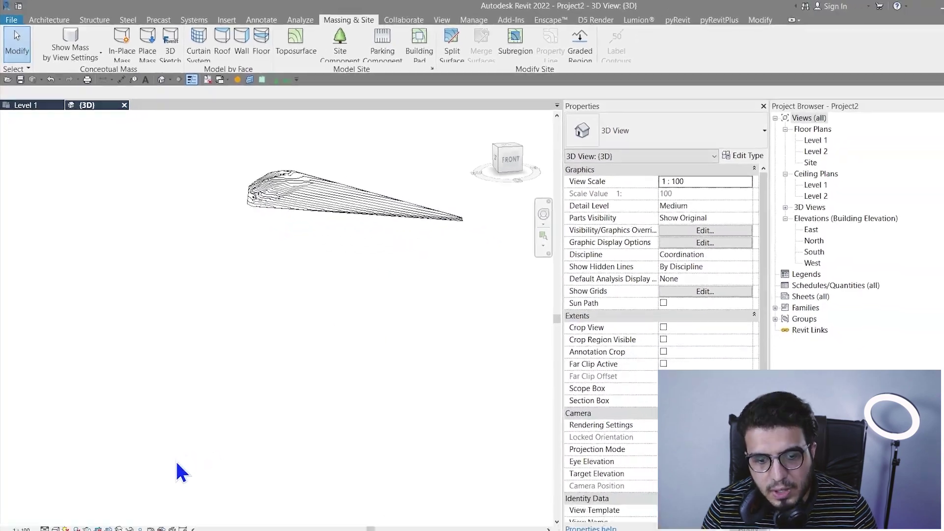
{"action": "left_click", "coordinate": [56, 529]}
{"action": "left_click", "coordinate": [82, 495]}
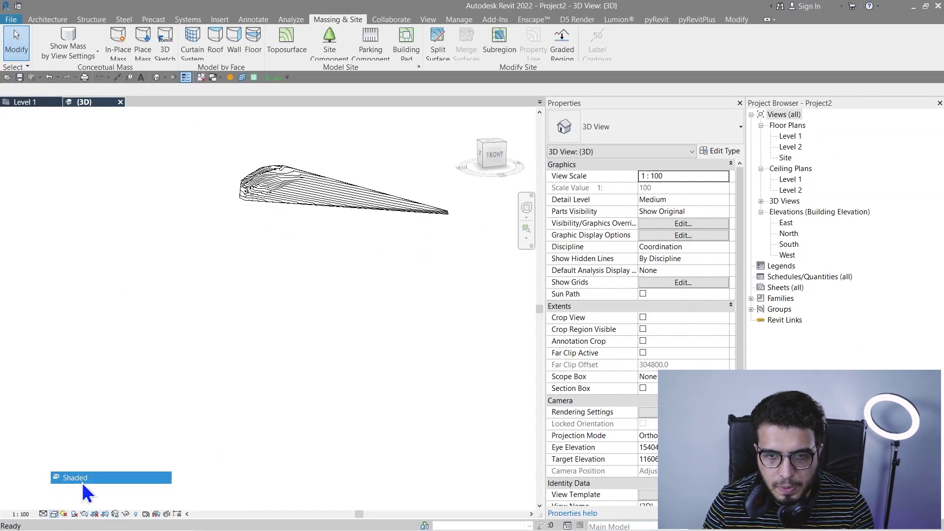
- Orient the 3D view to the front and examine the surface's height relative to the level lines
{"action": "scroll", "coordinate": [400, 302], "scroll_direction": "down", "scroll_amount": 6}
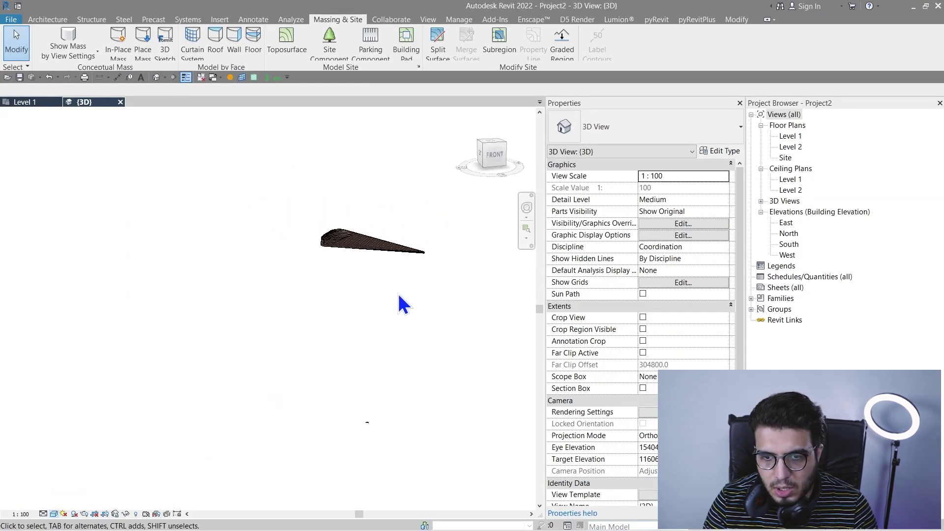
{"action": "left_click", "coordinate": [495, 155]}
{"action": "scroll", "coordinate": [379, 339], "scroll_direction": "down", "scroll_amount": 2}
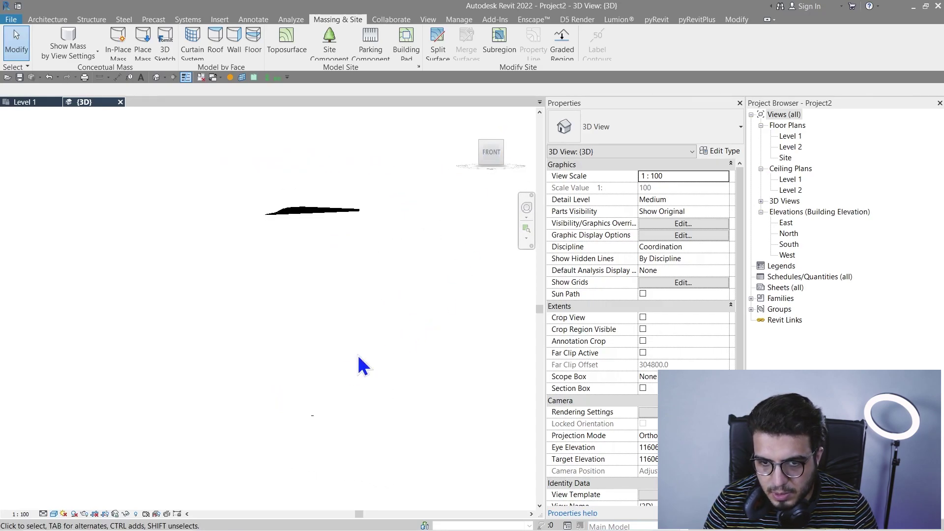
{"action": "middle_click_drag", "start_coordinate": [358, 355], "coordinate": [397, 258]}
{"action": "scroll", "coordinate": [363, 343], "scroll_direction": "up", "scroll_amount": 10}
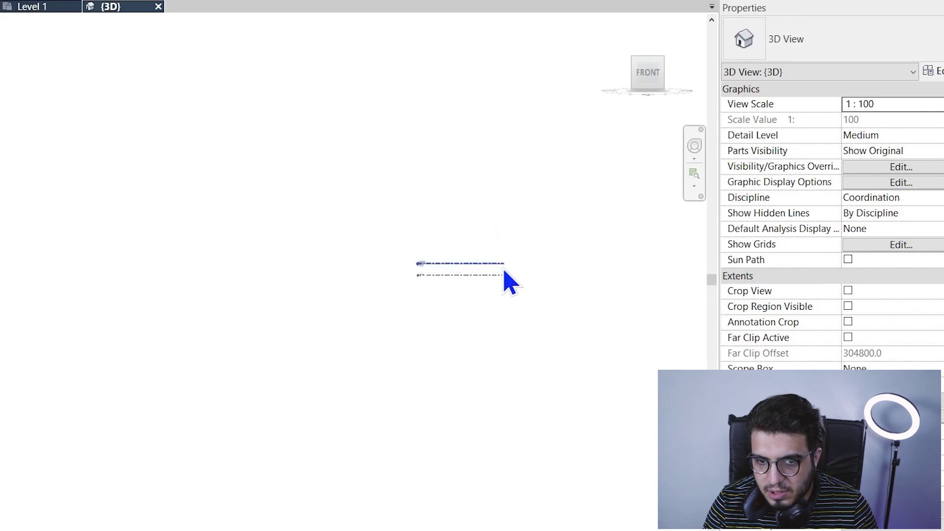
{"action": "scroll", "coordinate": [391, 343], "scroll_direction": "down", "scroll_amount": 4}
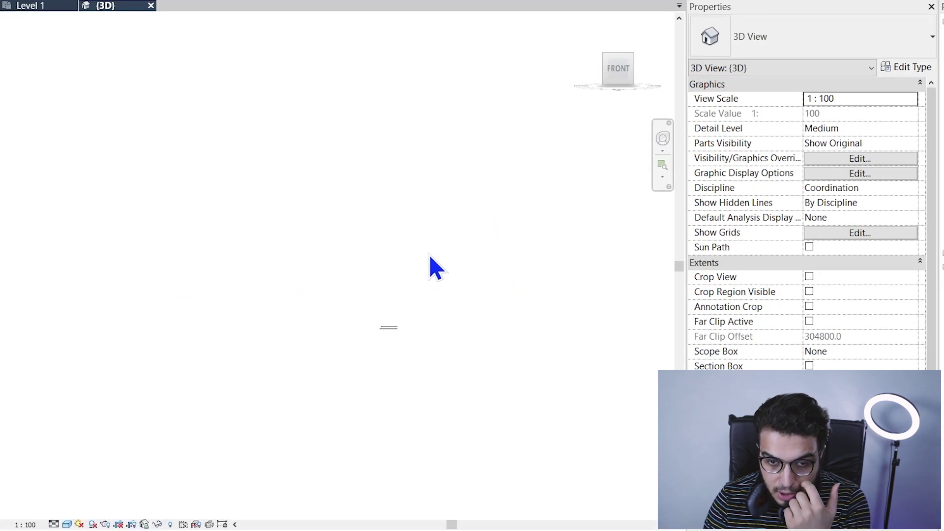
{"action": "scroll", "coordinate": [461, 279], "scroll_direction": "down", "scroll_amount": 4}
{"action": "middle_click_drag", "start_coordinate": [500, 333], "coordinate": [413, 352]}
{"action": "scroll", "coordinate": [303, 304], "scroll_direction": "up", "scroll_amount": 4}
{"action": "scroll", "coordinate": [414, 306], "scroll_direction": "down", "scroll_amount": 4}
{"action": "middle_click_drag", "start_coordinate": [463, 275], "coordinate": [437, 336]}
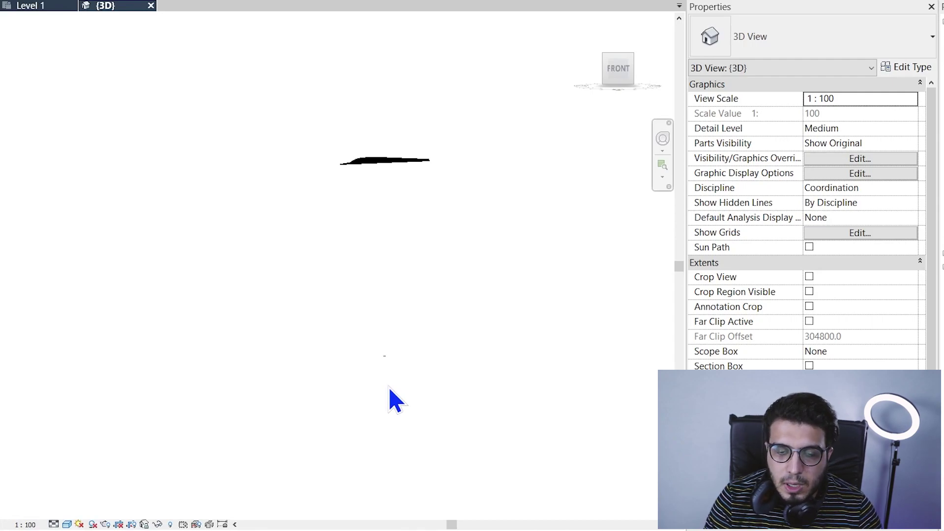
{"action": "scroll", "coordinate": [423, 182], "scroll_direction": "up", "scroll_amount": 2}
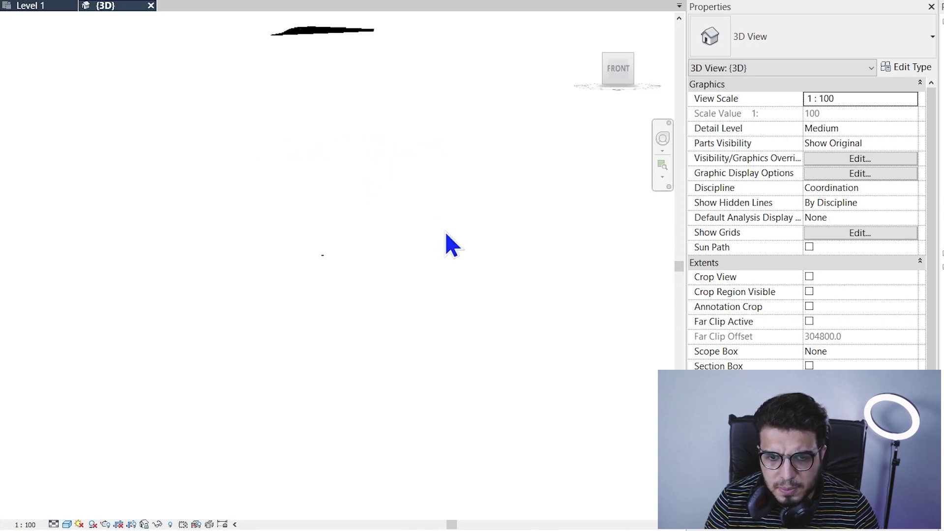
{"action": "scroll", "coordinate": [398, 219], "scroll_direction": "up", "scroll_amount": 1}
{"action": "middle_click_drag", "start_coordinate": [363, 265], "coordinate": [444, 373]}
- Move the toposurface straight down from a point on its lower edge to just above the level lines
{"action": "left_click", "coordinate": [406, 84]}
{"action": "left_click", "coordinate": [407, 85]}
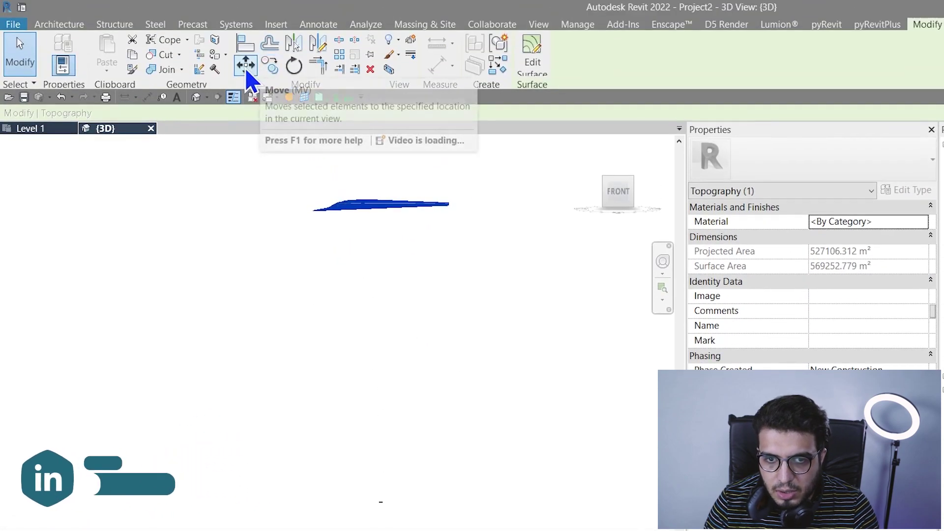
{"action": "left_click", "coordinate": [246, 65]}
{"action": "scroll", "coordinate": [357, 192], "scroll_direction": "up", "scroll_amount": 3}
{"action": "scroll", "coordinate": [357, 192], "scroll_direction": "up", "scroll_amount": 2}
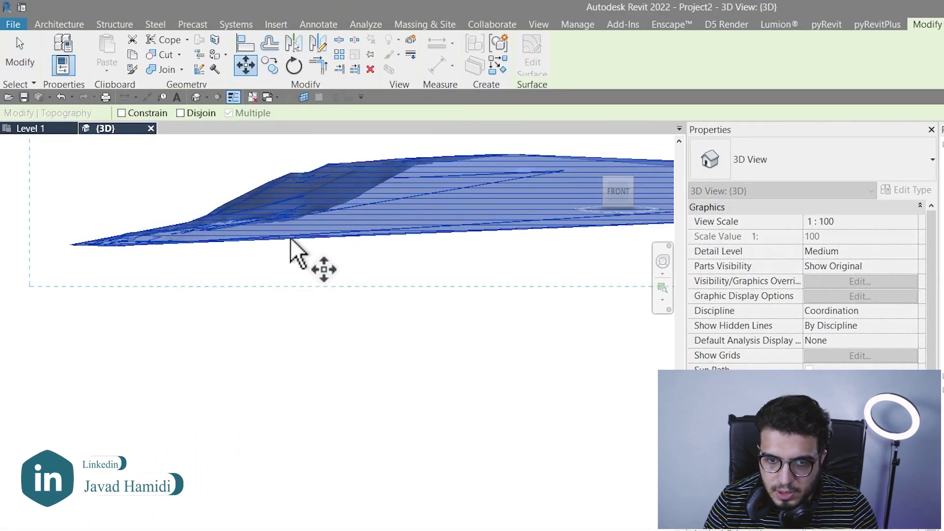
{"action": "left_click", "coordinate": [290, 240]}
{"action": "scroll", "coordinate": [295, 335], "scroll_direction": "down", "scroll_amount": 6}
{"action": "middle_click_drag", "start_coordinate": [339, 497], "coordinate": [383, 311]}
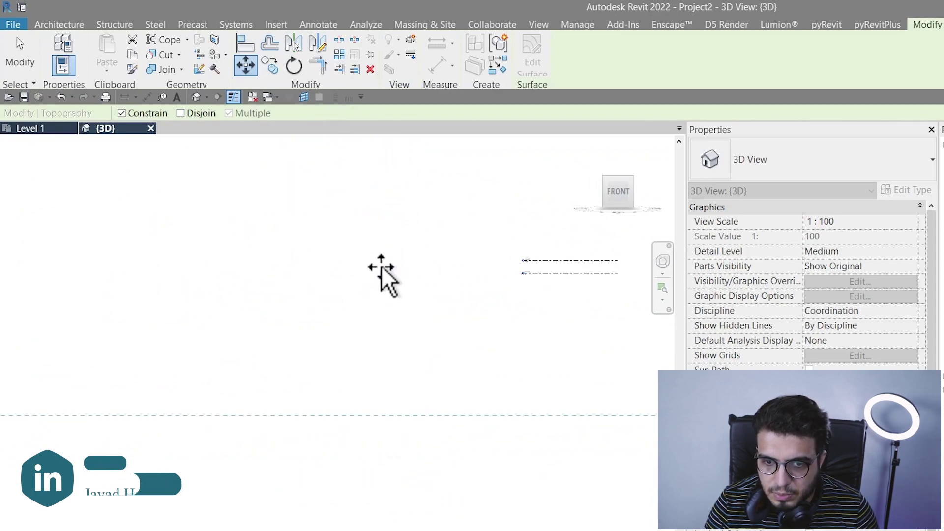
{"action": "left_click", "coordinate": [351, 279]}
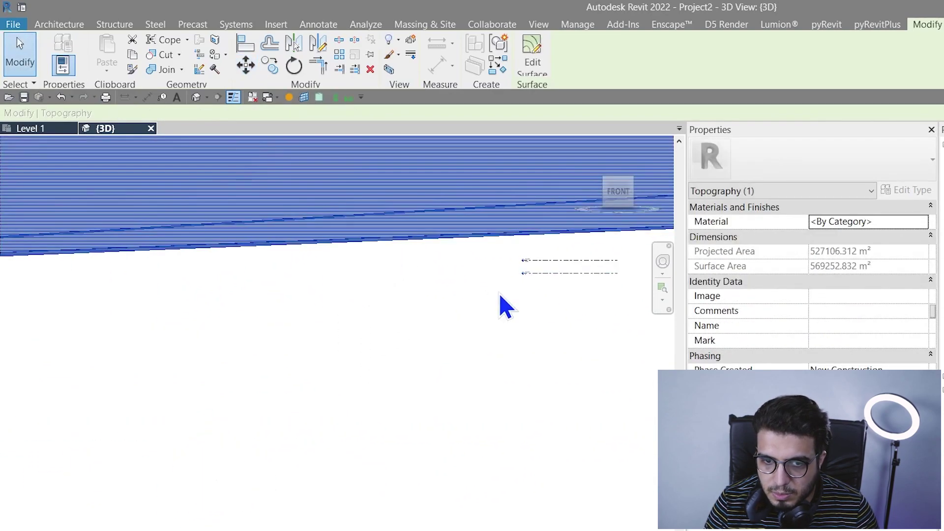
{"action": "scroll", "coordinate": [496, 298], "scroll_direction": "down", "scroll_amount": 5}
{"action": "scroll", "coordinate": [290, 293], "scroll_direction": "up", "scroll_amount": 3}
{"action": "middle_click_drag", "start_coordinate": [275, 295], "coordinate": [135, 326]}
{"action": "middle_click_drag", "start_coordinate": [135, 203], "coordinate": [175, 201]}
{"action": "scroll", "coordinate": [175, 201], "scroll_direction": "down", "scroll_amount": 3}
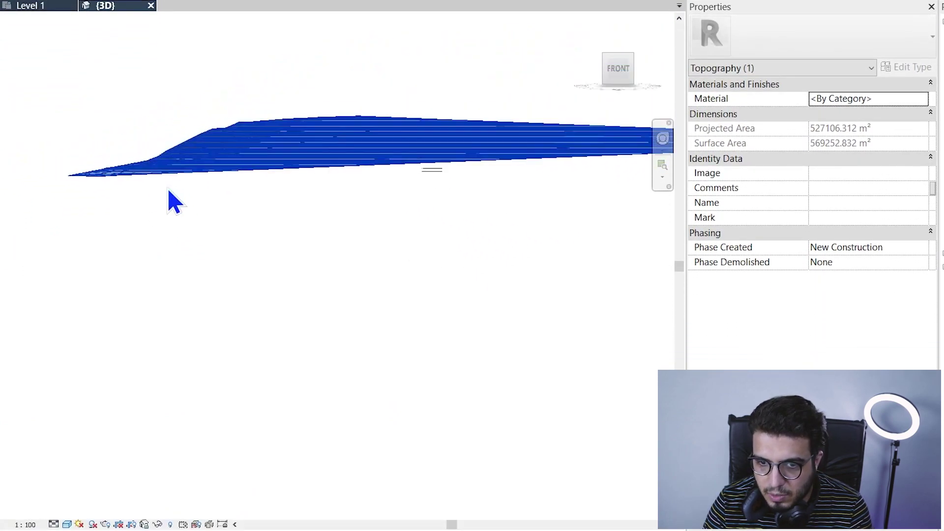
{"action": "left_click", "coordinate": [380, 208]}
- Set the scale of the 3D view to 1:200 to suit the Level 1 and Level 2 heads
{"action": "scroll", "coordinate": [420, 172], "scroll_direction": "up", "scroll_amount": 5}
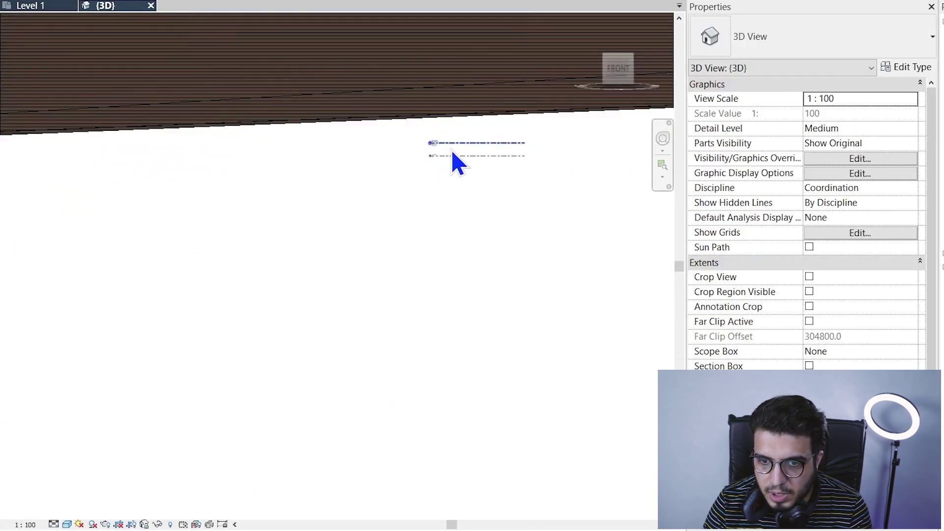
{"action": "left_click", "coordinate": [453, 155]}
{"action": "scroll", "coordinate": [404, 169], "scroll_direction": "up", "scroll_amount": 1}
{"action": "scroll", "coordinate": [411, 182], "scroll_direction": "up", "scroll_amount": 5}
{"action": "key", "text": "Escape"}
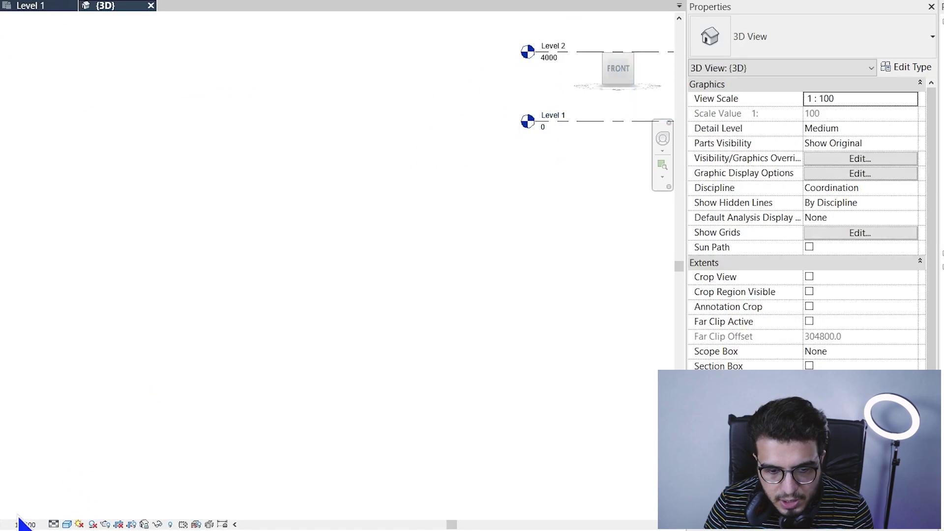
{"action": "left_click", "coordinate": [24, 525]}
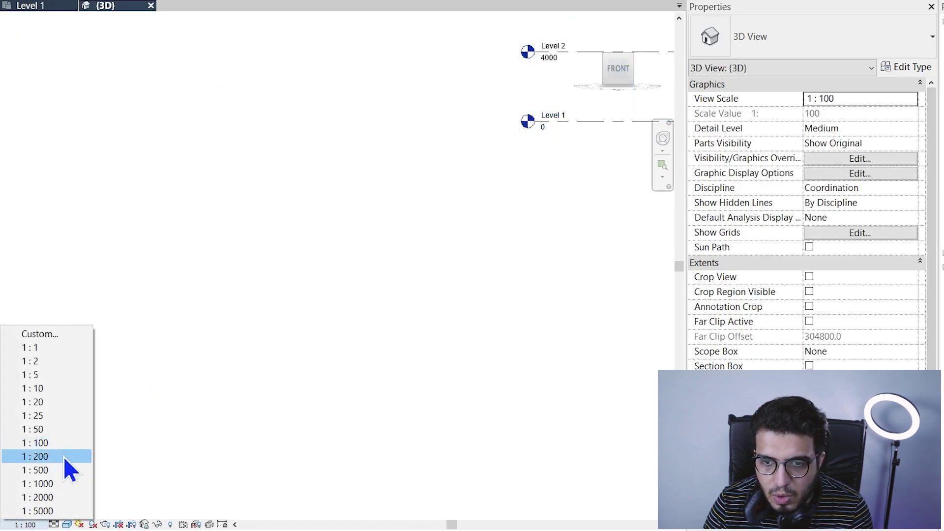
{"action": "left_click", "coordinate": [63, 456]}
- Inspect Level 1 in the 3D view, and open the North elevation at the level lines
{"action": "left_click", "coordinate": [538, 196]}
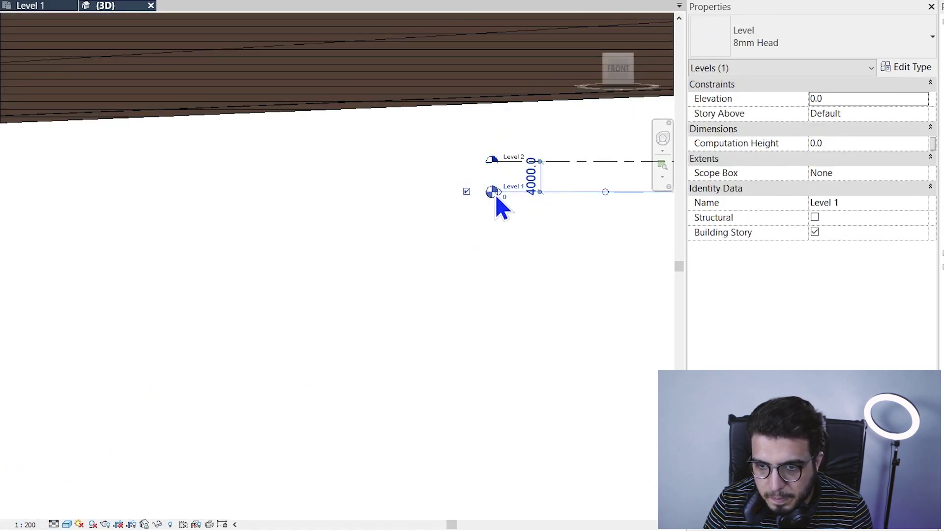
{"action": "scroll", "coordinate": [510, 210], "scroll_direction": "up", "scroll_amount": 5}
{"action": "scroll", "coordinate": [615, 294], "scroll_direction": "down", "scroll_amount": 3}
{"action": "middle_click_drag", "start_coordinate": [634, 314], "coordinate": [180, 325]}
{"action": "left_click", "coordinate": [340, 299]}
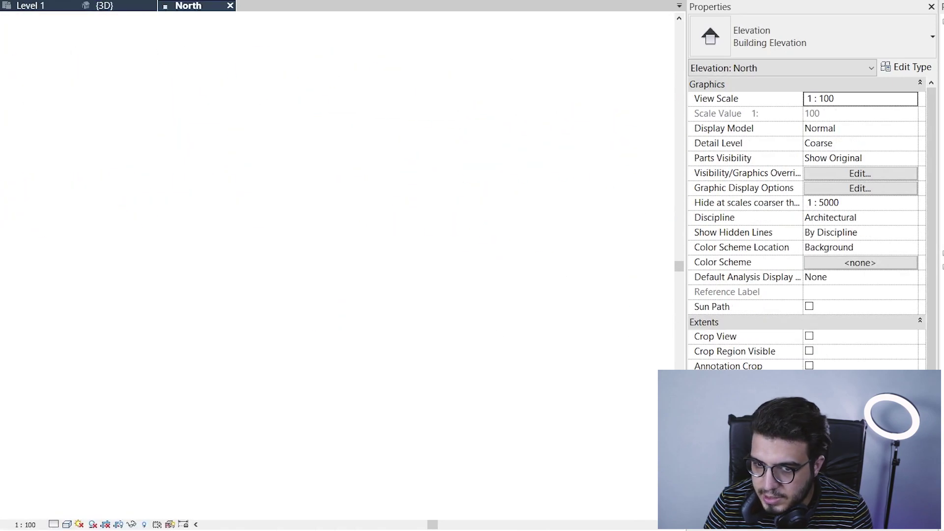
{"action": "scroll", "coordinate": [409, 289], "scroll_direction": "up", "scroll_amount": 8}
{"action": "scroll", "coordinate": [426, 297], "scroll_direction": "up", "scroll_amount": 4}
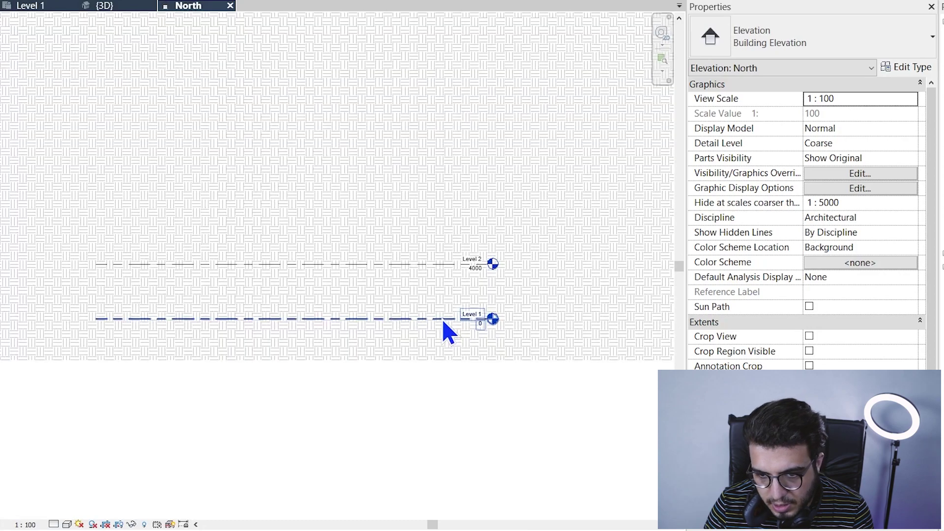
- Extend the head ends of both level lines in the North elevation past the nearby edge of the surface
{"action": "left_click", "coordinate": [434, 306]}
{"action": "left_click_drag", "start_coordinate": [487, 291], "coordinate": [582, 282]}
{"action": "scroll", "coordinate": [557, 286], "scroll_direction": "down", "scroll_amount": 9}
{"action": "middle_click_drag", "start_coordinate": [585, 347], "coordinate": [121, 364]}
{"action": "left_click", "coordinate": [428, 361]}
{"action": "middle_click_drag", "start_coordinate": [428, 361], "coordinate": [65, 356]}
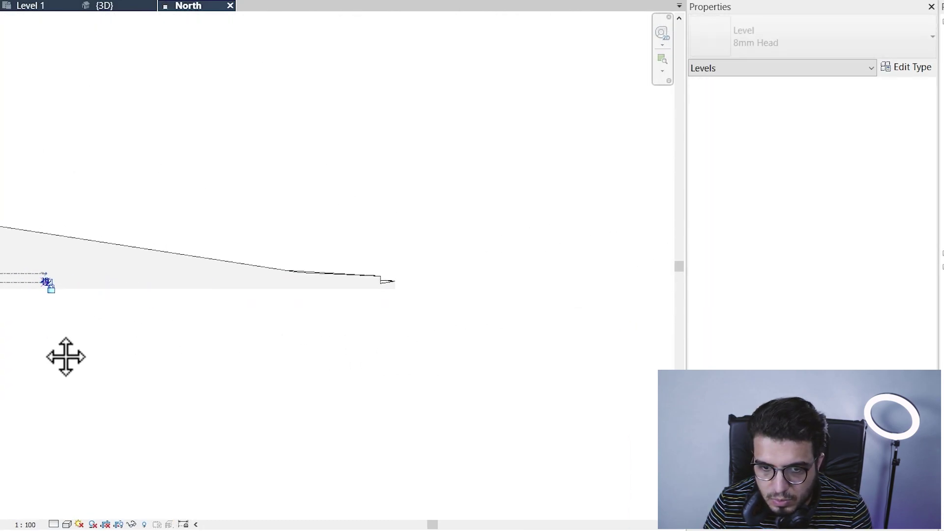
{"action": "scroll", "coordinate": [382, 281], "scroll_direction": "down", "scroll_amount": 4}
{"action": "scroll", "coordinate": [391, 279], "scroll_direction": "up", "scroll_amount": 1}
{"action": "left_click_drag", "start_coordinate": [391, 280], "coordinate": [566, 279]}
{"action": "left_click", "coordinate": [414, 361]}
- Extend the opposite ends of both level lines beyond the far edge of the surface
{"action": "scroll", "coordinate": [417, 366], "scroll_direction": "down", "scroll_amount": 6}
{"action": "middle_click_drag", "start_coordinate": [111, 370], "coordinate": [600, 345]}
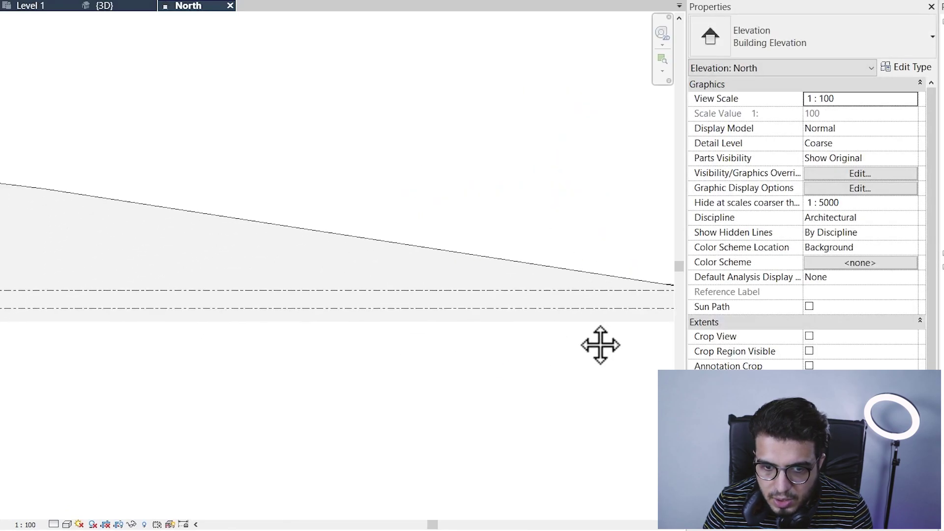
{"action": "scroll", "coordinate": [210, 299], "scroll_direction": "down", "scroll_amount": 4}
{"action": "middle_click_drag", "start_coordinate": [127, 309], "coordinate": [588, 286]}
{"action": "scroll", "coordinate": [239, 243], "scroll_direction": "down", "scroll_amount": 5}
{"action": "middle_click_drag", "start_coordinate": [239, 245], "coordinate": [420, 301]}
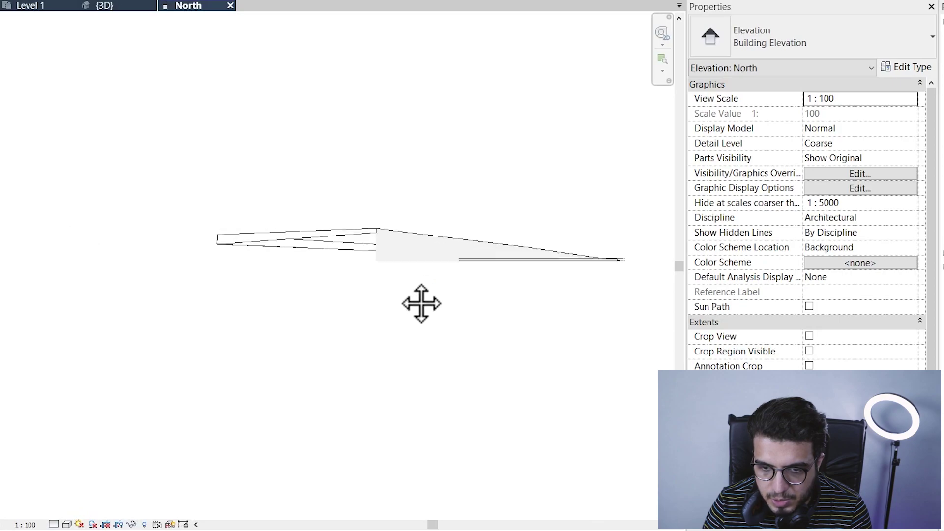
{"action": "scroll", "coordinate": [447, 228], "scroll_direction": "up", "scroll_amount": 2}
{"action": "scroll", "coordinate": [500, 308], "scroll_direction": "up", "scroll_amount": 4}
{"action": "left_click", "coordinate": [498, 308]}
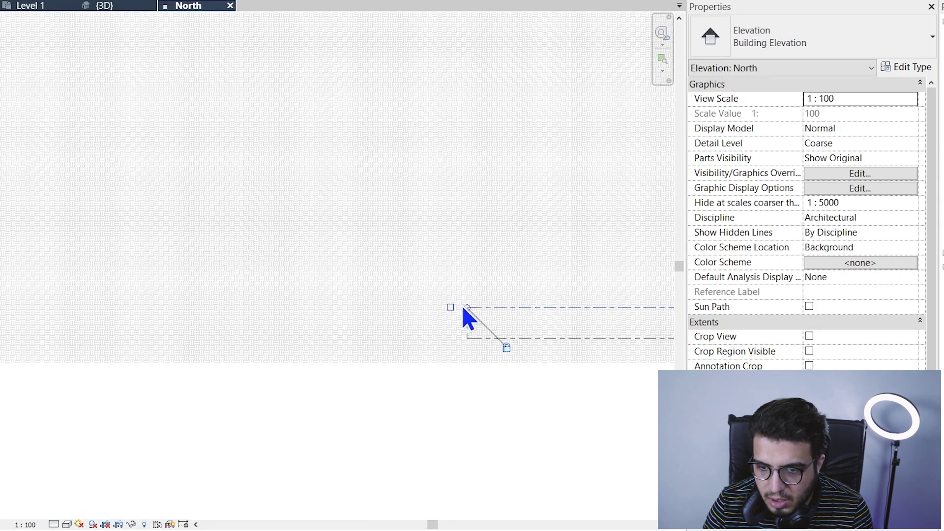
{"action": "left_click_drag", "start_coordinate": [463, 308], "coordinate": [375, 290]}
{"action": "scroll", "coordinate": [344, 295], "scroll_direction": "down", "scroll_amount": 3}
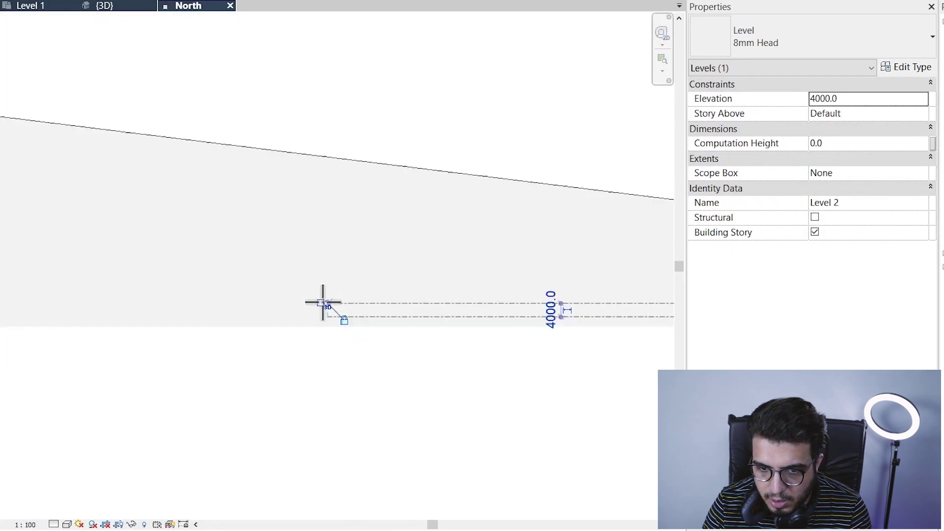
{"action": "scroll", "coordinate": [270, 331], "scroll_direction": "down", "scroll_amount": 2}
{"action": "middle_click_drag", "start_coordinate": [257, 330], "coordinate": [175, 354]}
{"action": "scroll", "coordinate": [220, 316], "scroll_direction": "up", "scroll_amount": 3}
{"action": "left_click_drag", "start_coordinate": [202, 303], "coordinate": [202, 303]}
{"action": "left_click", "coordinate": [338, 383]}
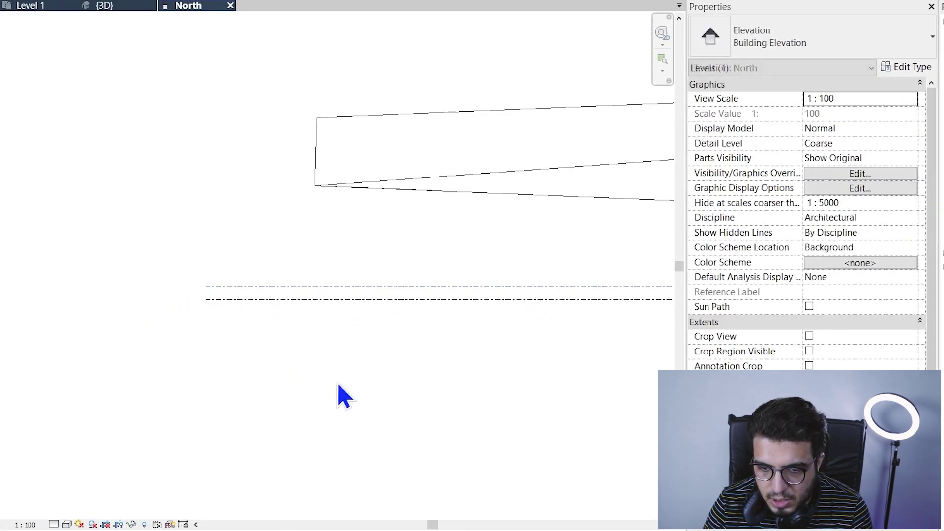
- Examine the extended level lines against the terrain profile along the North elevation
{"action": "scroll", "coordinate": [337, 382], "scroll_direction": "down", "scroll_amount": 3}
{"action": "middle_click_drag", "start_coordinate": [482, 438], "coordinate": [74, 365]}
{"action": "scroll", "coordinate": [590, 373], "scroll_direction": "down", "scroll_amount": 3}
{"action": "middle_click_drag", "start_coordinate": [621, 383], "coordinate": [218, 354]}
{"action": "scroll", "coordinate": [440, 241], "scroll_direction": "up", "scroll_amount": 1}
{"action": "scroll", "coordinate": [417, 268], "scroll_direction": "up", "scroll_amount": 3}
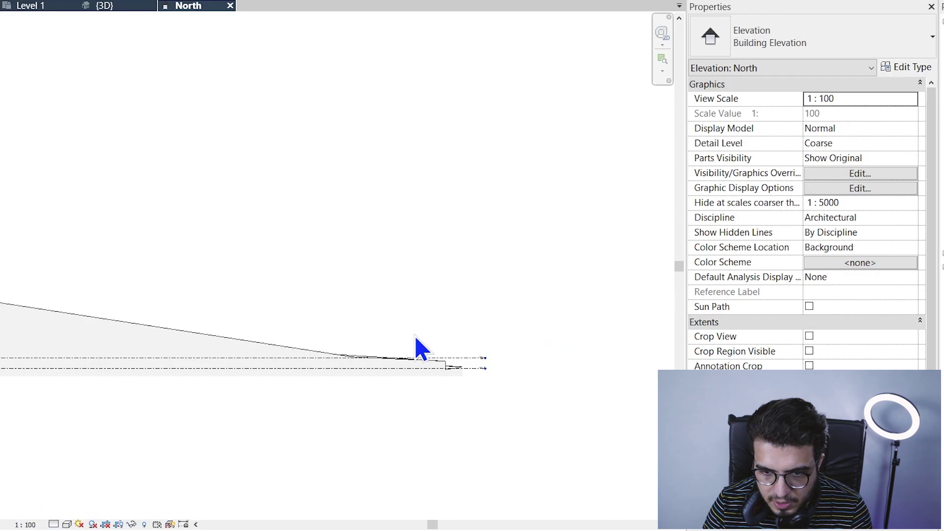
{"action": "scroll", "coordinate": [485, 390], "scroll_direction": "up", "scroll_amount": 2}
{"action": "middle_click_drag", "start_coordinate": [487, 394], "coordinate": [455, 362]}
{"action": "scroll", "coordinate": [401, 293], "scroll_direction": "up", "scroll_amount": 1}
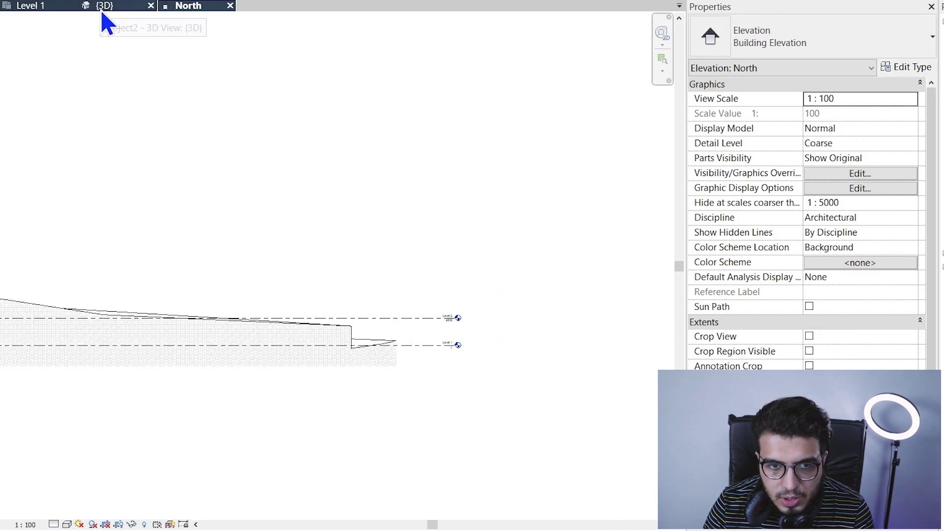
- Open the Site floor plan and select the project base point and survey point together
{"action": "left_click", "coordinate": [47, 7]}
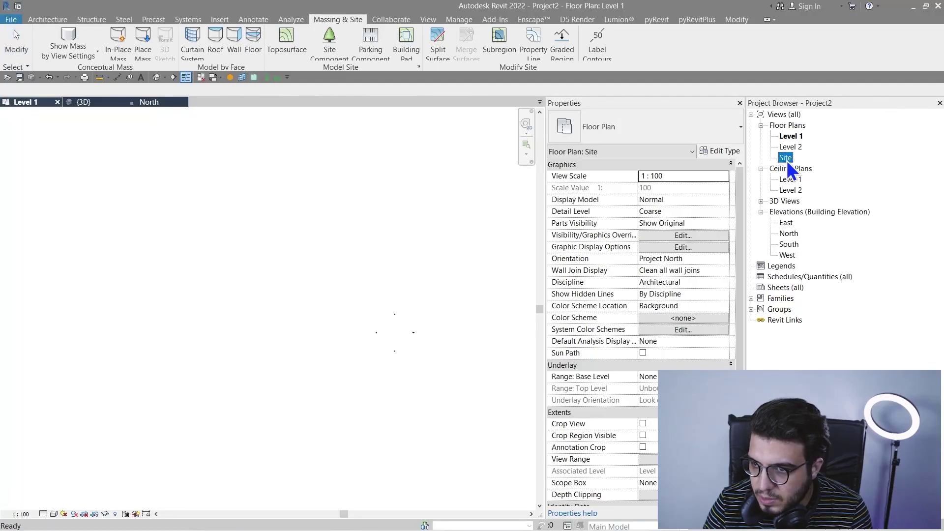
{"action": "double_click", "coordinate": [787, 161]}
{"action": "scroll", "coordinate": [401, 339], "scroll_direction": "up", "scroll_amount": 6}
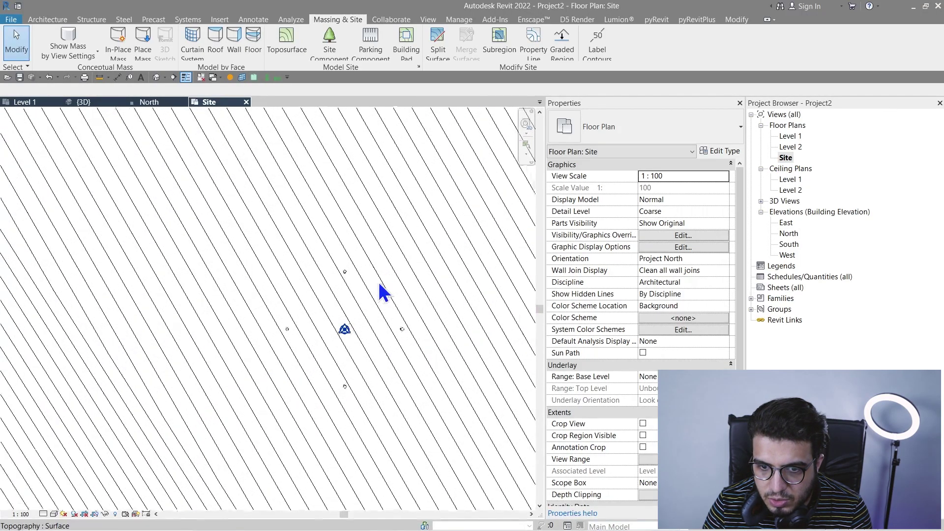
{"action": "left_click_drag", "start_coordinate": [291, 293], "coordinate": [386, 379]}
{"action": "scroll", "coordinate": [385, 232], "scroll_direction": "down", "scroll_amount": 4}
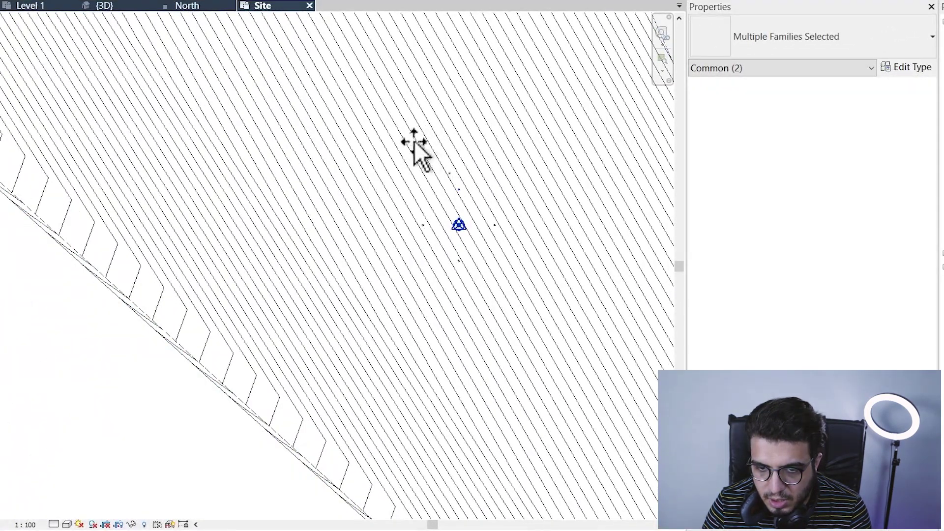
{"action": "scroll", "coordinate": [414, 145], "scroll_direction": "down", "scroll_amount": 10}
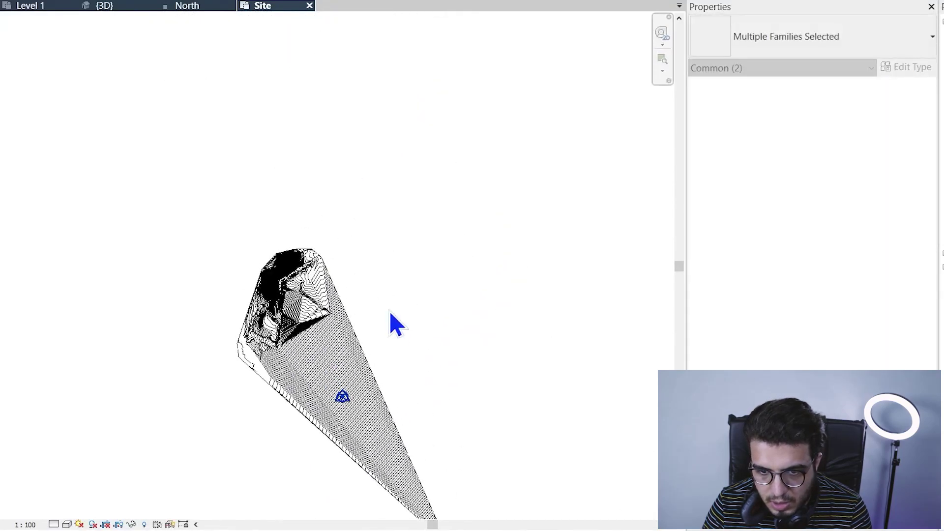
{"action": "scroll", "coordinate": [422, 352], "scroll_direction": "up", "scroll_amount": 6}
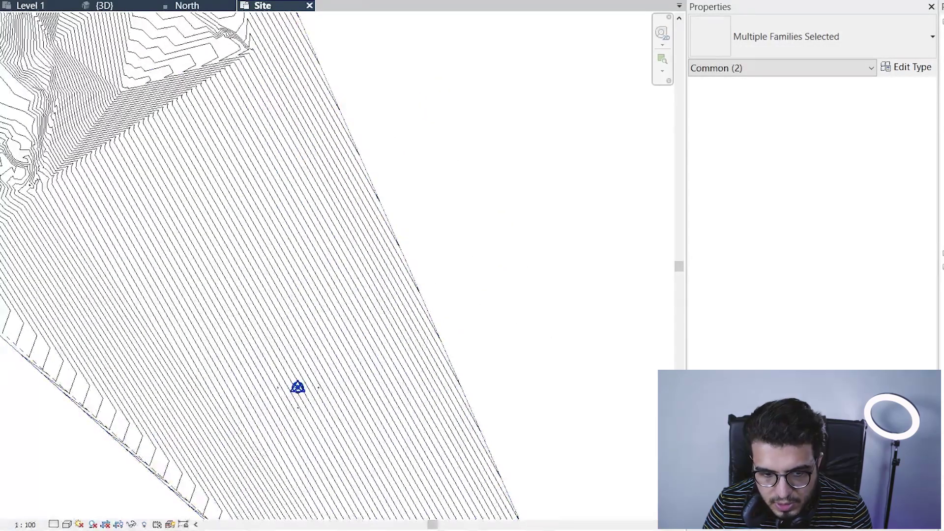
- Set the Site plan's view scale to 1:500 and move the east elevation marker out beyond the surface's eastern edge
{"action": "left_click", "coordinate": [25, 525]}
{"action": "left_click", "coordinate": [58, 472]}
{"action": "scroll", "coordinate": [302, 402], "scroll_direction": "up", "scroll_amount": 4}
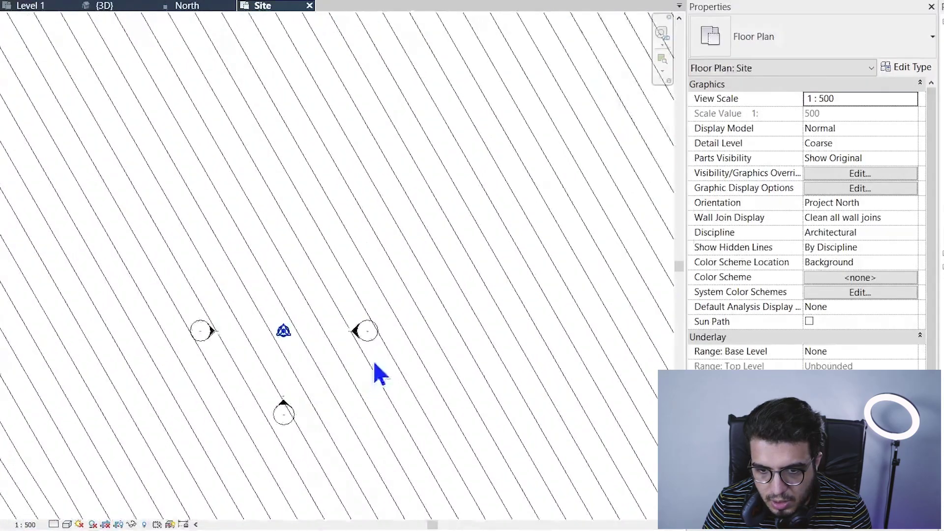
{"action": "left_click", "coordinate": [374, 323]}
{"action": "scroll", "coordinate": [497, 331], "scroll_direction": "down", "scroll_amount": 5}
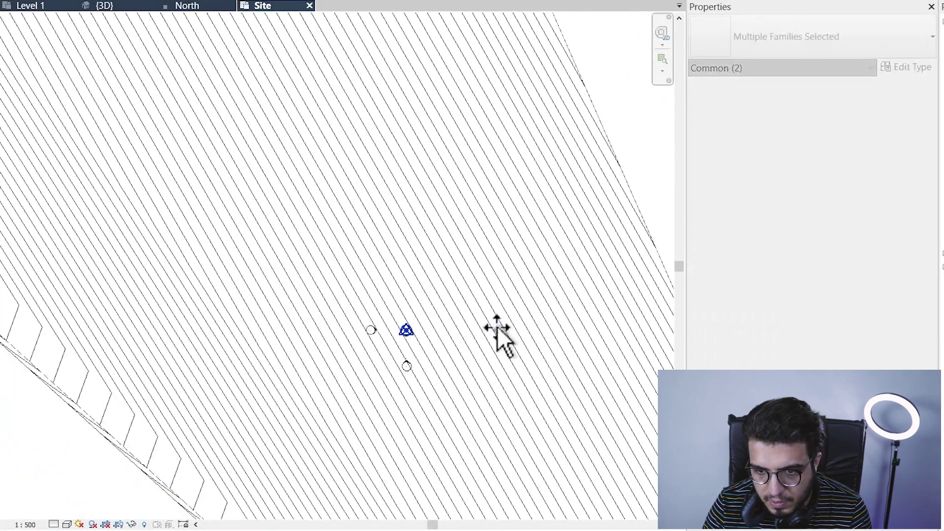
{"action": "left_click", "coordinate": [452, 298]}
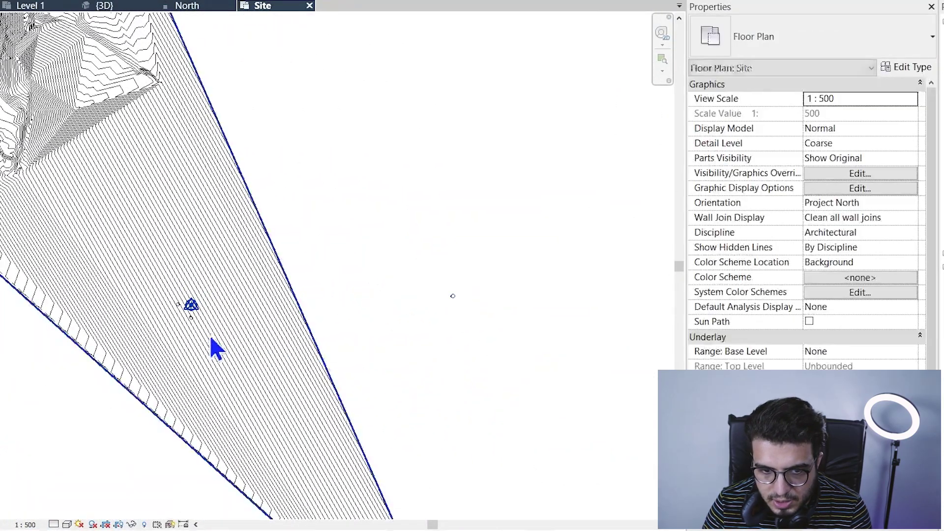
{"action": "scroll", "coordinate": [89, 279], "scroll_direction": "up", "scroll_amount": 4}
{"action": "left_click", "coordinate": [202, 265]}
{"action": "scroll", "coordinate": [207, 289], "scroll_direction": "down", "scroll_amount": 4}
{"action": "scroll", "coordinate": [173, 305], "scroll_direction": "up", "scroll_amount": 4}
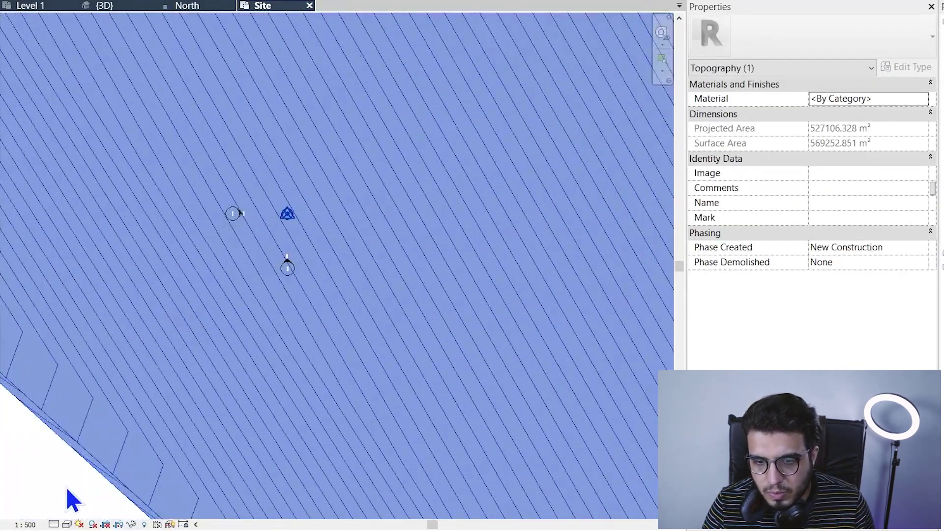
{"action": "key", "text": "Escape"}
{"action": "left_click", "coordinate": [238, 224]}
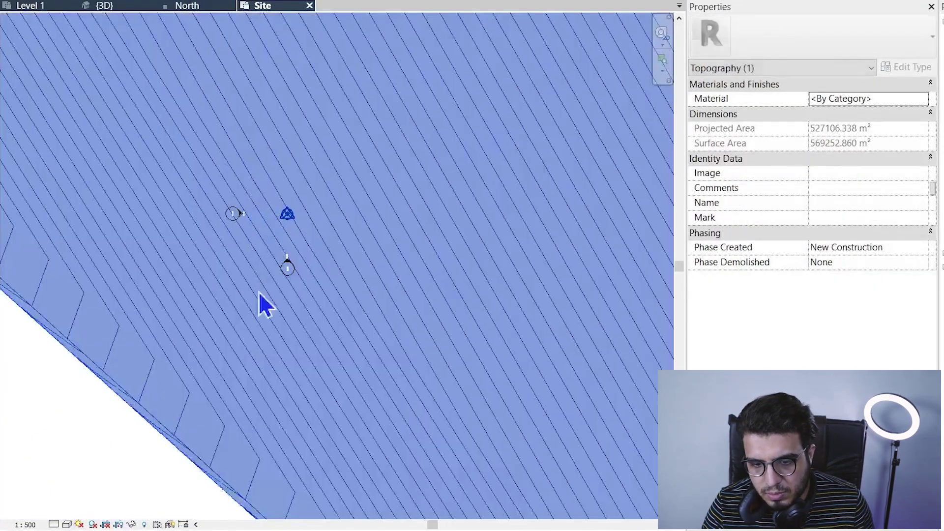
{"action": "scroll", "coordinate": [205, 409], "scroll_direction": "down", "scroll_amount": 1}
{"action": "key", "text": "ctrl+z"}
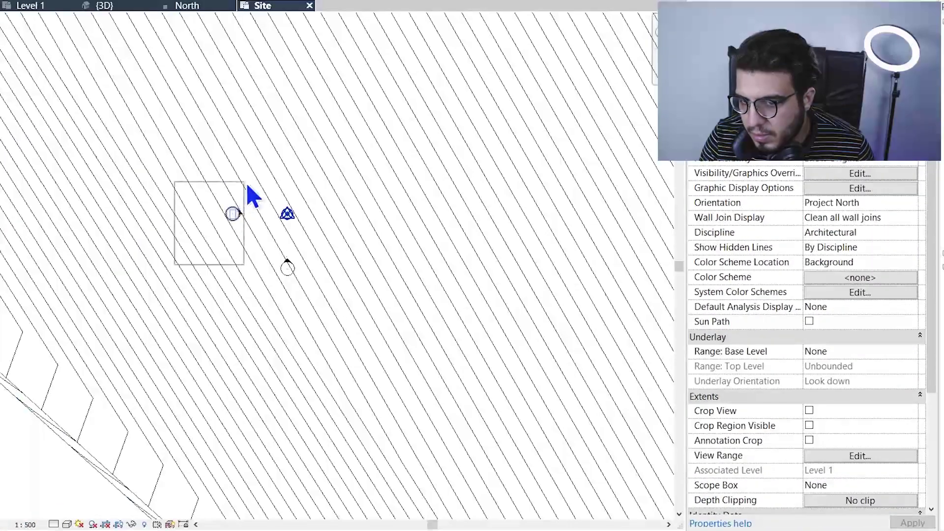
- Select the whole west elevation marker and move it off the terrain, past the surface's western edge
{"action": "left_click_drag", "start_coordinate": [247, 187], "coordinate": [248, 191]}
{"action": "scroll", "coordinate": [214, 266], "scroll_direction": "down", "scroll_amount": 4}
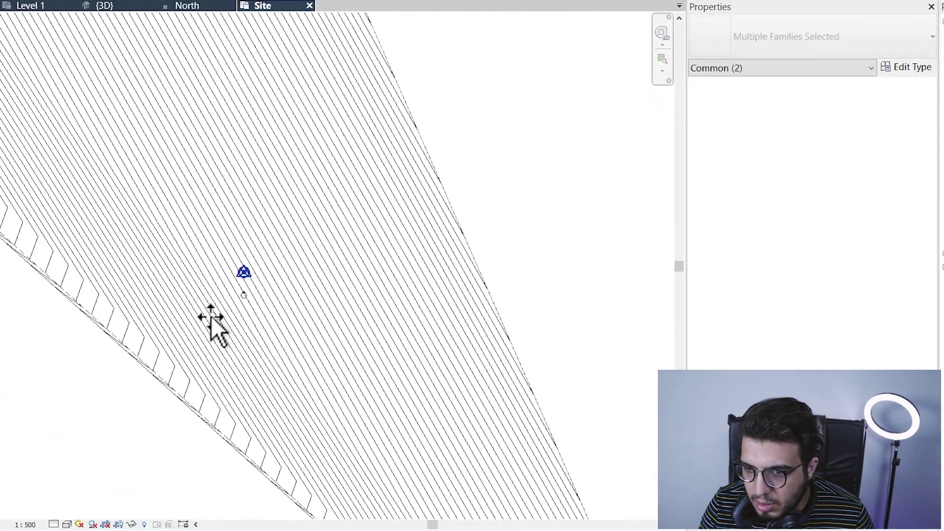
{"action": "middle_click_drag", "start_coordinate": [163, 332], "coordinate": [360, 294]}
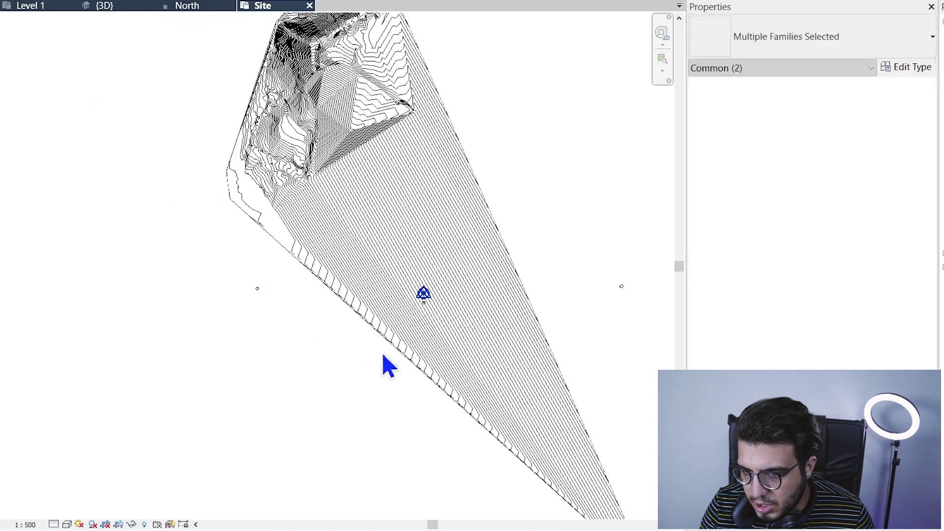
{"action": "left_click", "coordinate": [383, 356]}
- Move the south elevation marker off the terrain to a spot below the surface's southern tip
{"action": "scroll", "coordinate": [467, 278], "scroll_direction": "up", "scroll_amount": 5}
{"action": "middle_click_drag", "start_coordinate": [246, 398], "coordinate": [412, 200]}
{"action": "left_click_drag", "start_coordinate": [328, 263], "coordinate": [439, 188]}
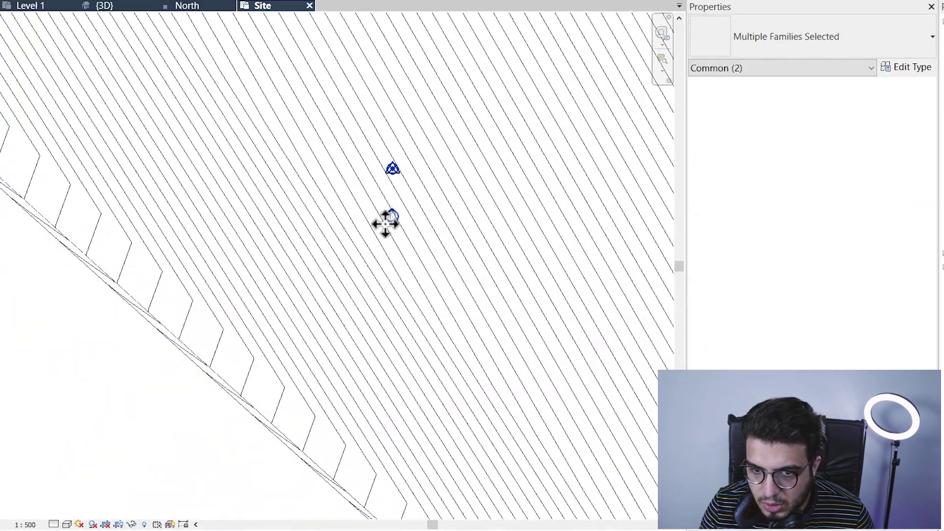
{"action": "scroll", "coordinate": [445, 403], "scroll_direction": "down", "scroll_amount": 5}
{"action": "mouse_move", "coordinate": [386, 221]}
{"action": "left_mouse_down"}
{"action": "mouse_move", "coordinate": [444, 403]}
{"action": "mouse_move", "coordinate": [466, 436]}
{"action": "left_mouse_up"}
{"action": "middle_click_drag", "start_coordinate": [466, 436], "coordinate": [392, 261]}
{"action": "left_click_drag", "start_coordinate": [392, 260], "coordinate": [368, 405]}
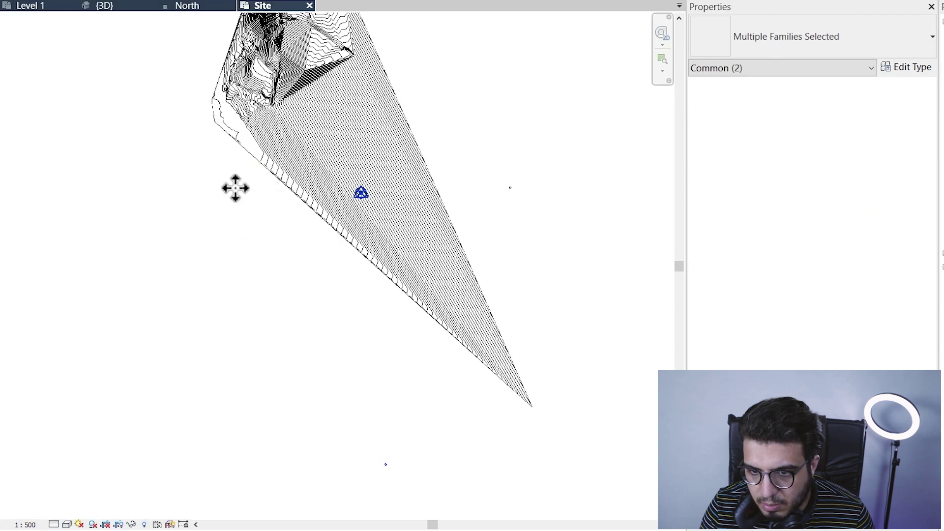
{"action": "left_click_drag", "start_coordinate": [156, 179], "coordinate": [156, 180]}
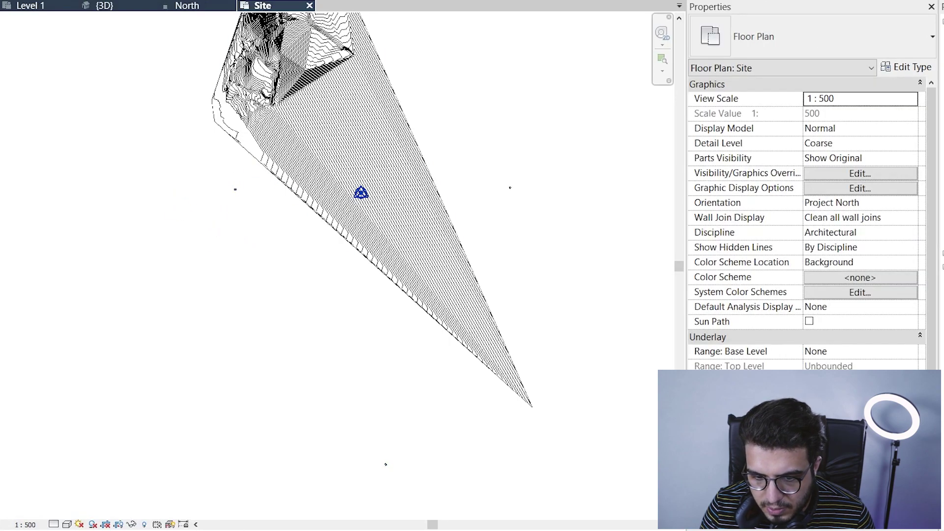
- Set the Site plan's view scale to 1:1000 and move the west elevation marker farther away from the surface
{"action": "left_click", "coordinate": [24, 525]}
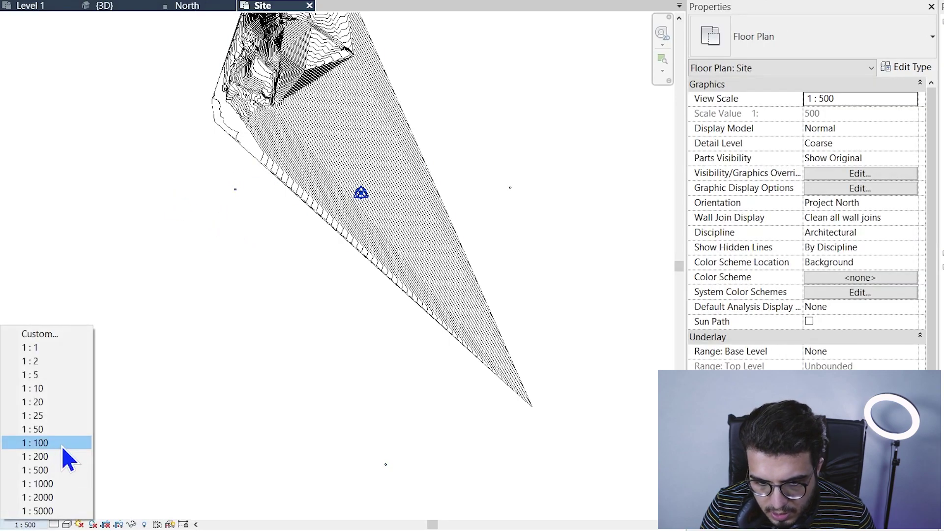
{"action": "left_click", "coordinate": [70, 483]}
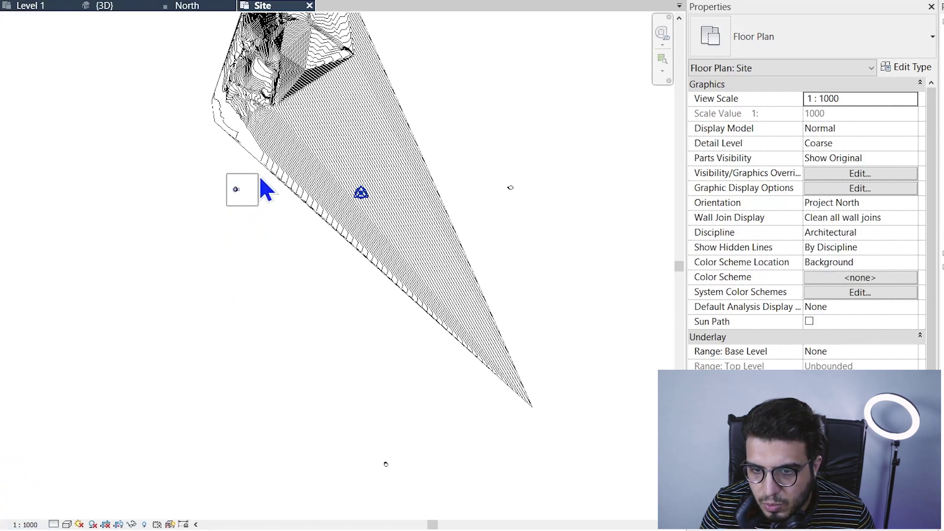
{"action": "left_click_drag", "start_coordinate": [259, 176], "coordinate": [98, 186]}
{"action": "left_click", "coordinate": [113, 198]}
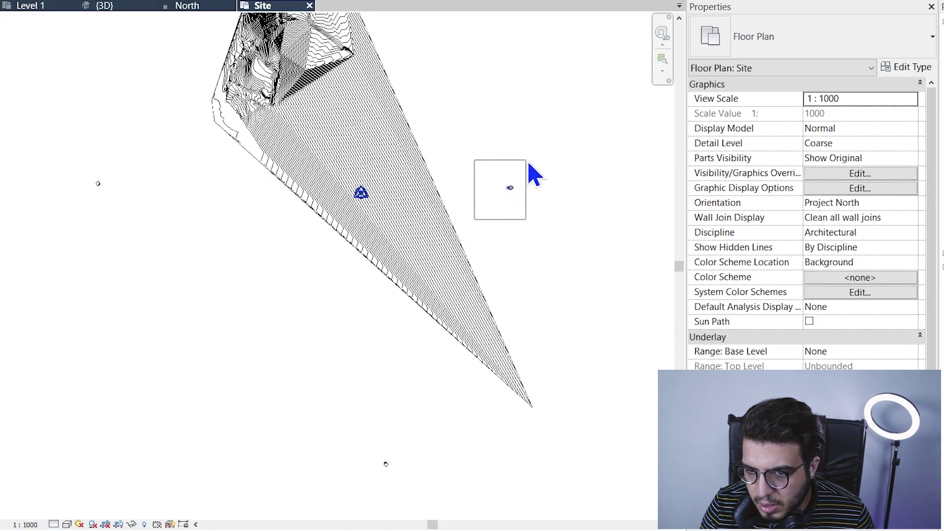
- Move the east elevation marker farther east so it clears the southern tip of the surface
{"action": "left_click_drag", "start_coordinate": [528, 163], "coordinate": [528, 164]}
{"action": "left_click_drag", "start_coordinate": [509, 187], "coordinate": [594, 200]}
{"action": "left_click", "coordinate": [565, 233]}
{"action": "scroll", "coordinate": [517, 171], "scroll_direction": "down", "scroll_amount": 2}
{"action": "middle_click_drag", "start_coordinate": [517, 170], "coordinate": [484, 291]}
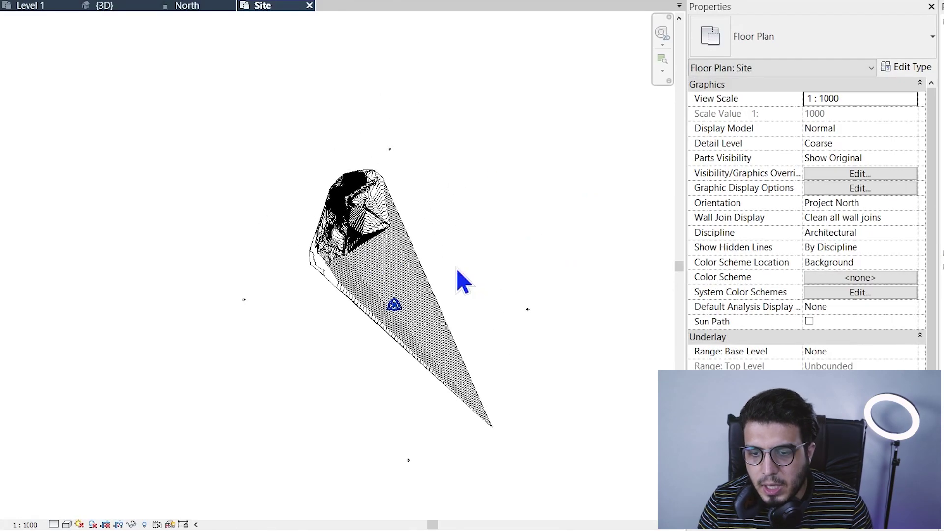
- Open the 3D view and select the toposurface
{"action": "scroll", "coordinate": [462, 280], "scroll_direction": "up", "scroll_amount": 5}
{"action": "left_click", "coordinate": [104, 5]}
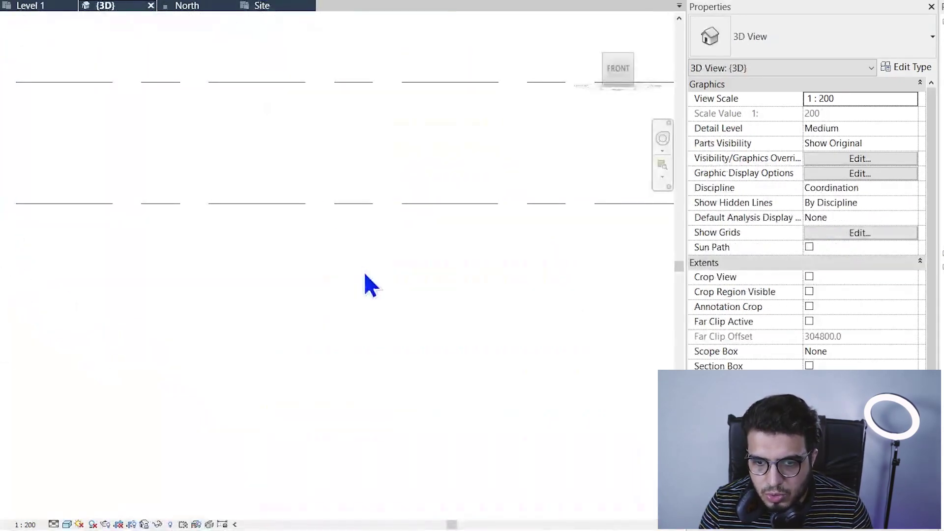
{"action": "scroll", "coordinate": [364, 274], "scroll_direction": "down", "scroll_amount": 5}
{"action": "middle_click_drag", "start_coordinate": [363, 274], "coordinate": [440, 305], "text": "shift"}
{"action": "scroll", "coordinate": [501, 345], "scroll_direction": "down", "scroll_amount": 5}
{"action": "left_click", "coordinate": [509, 344]}
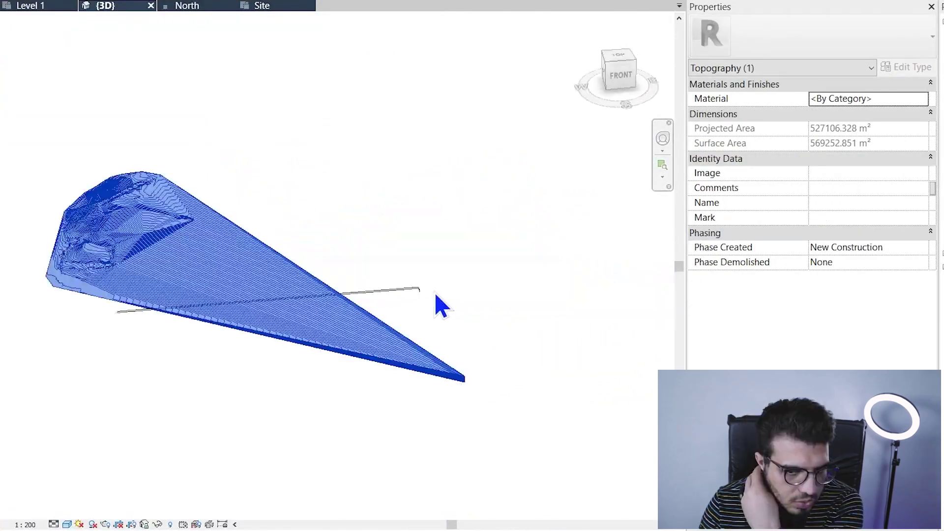